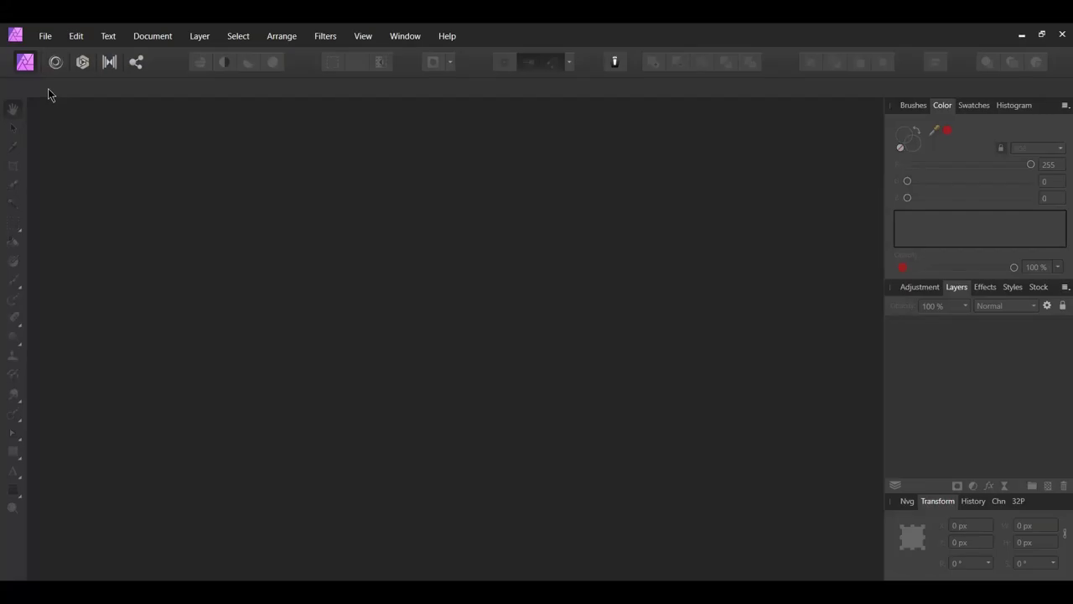
Create a new 1920 × 1080 px document from the Web FHD 1080p preset
click(44, 33)
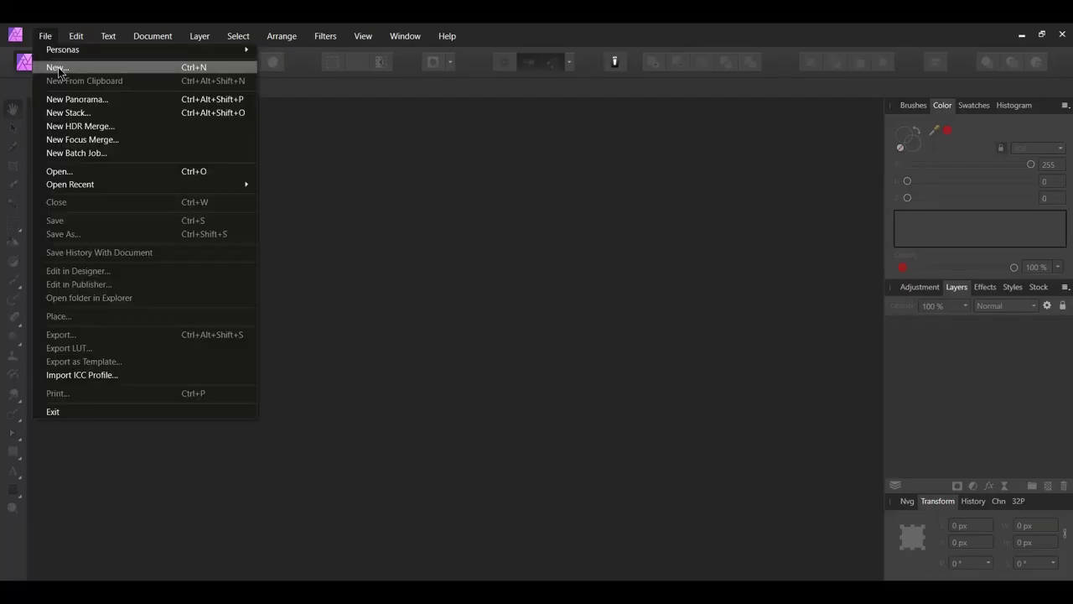
click(58, 69)
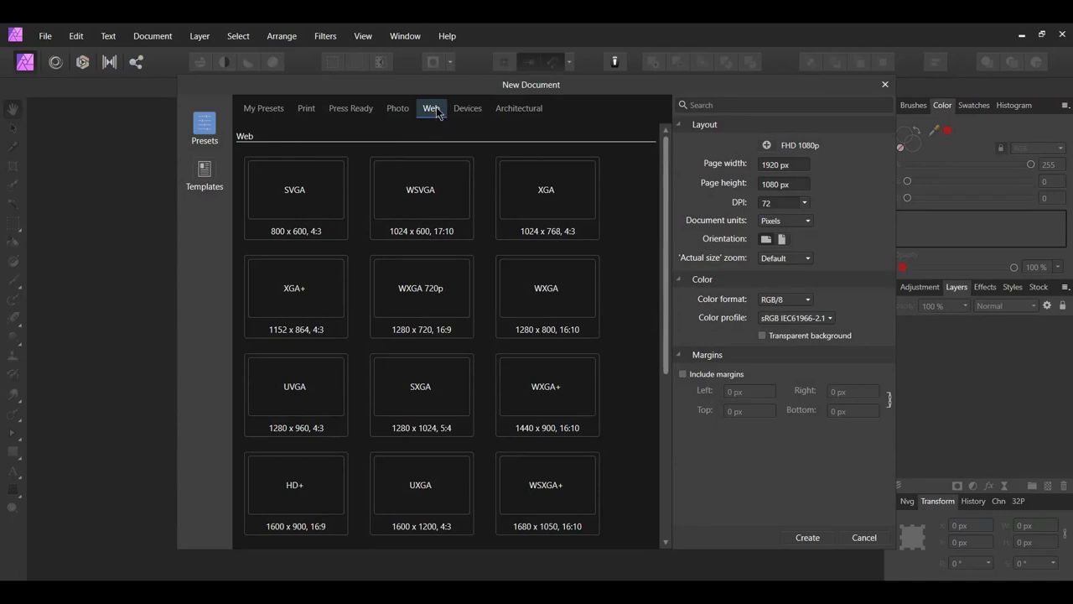
scroll(635, 272, down, 1)
scroll(635, 271, down, 2)
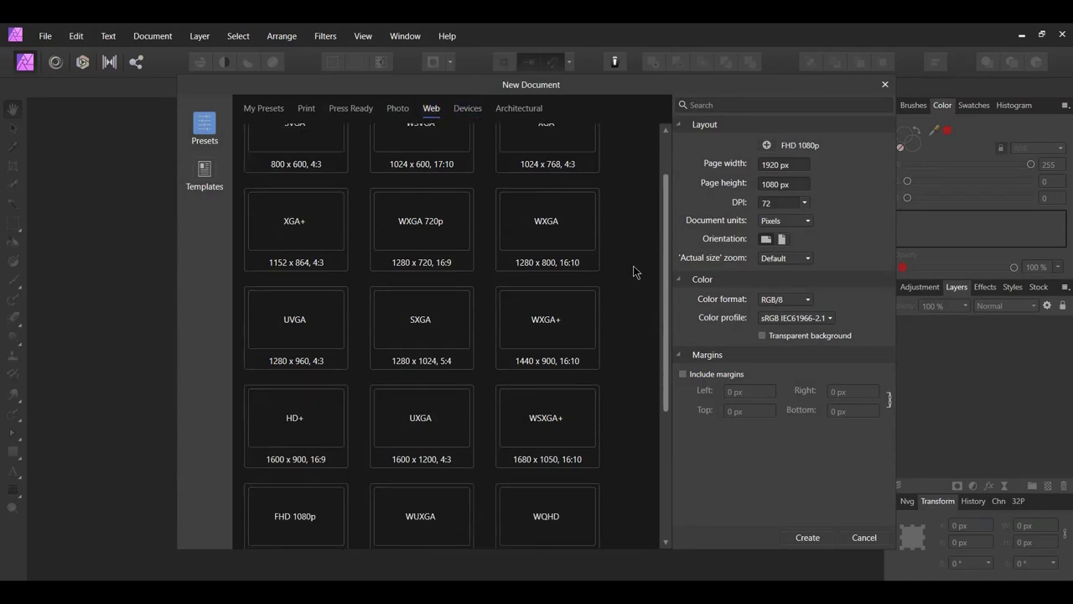
click(304, 497)
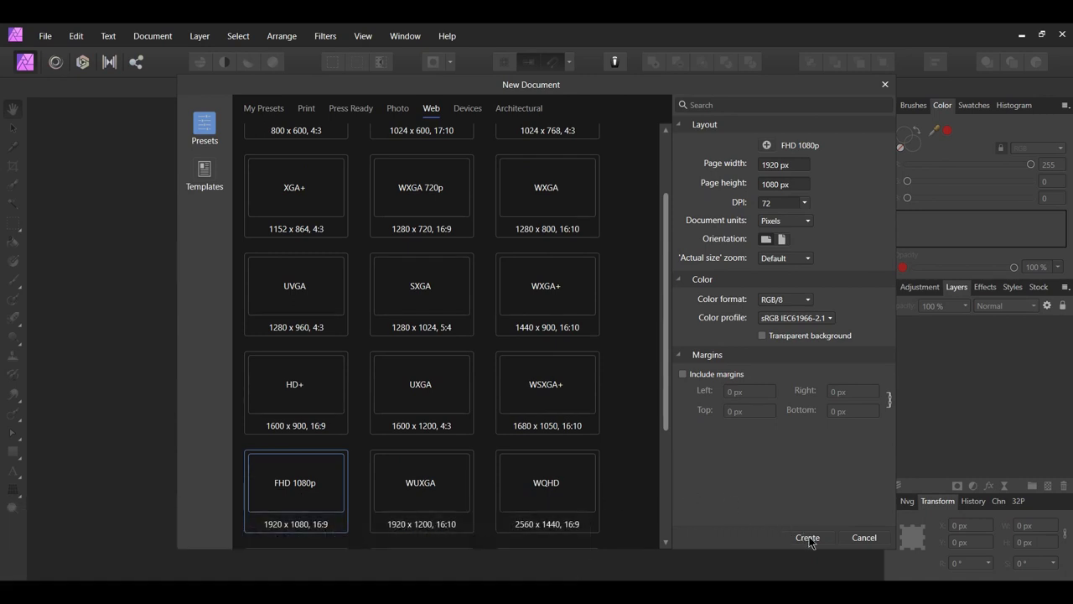
click(809, 539)
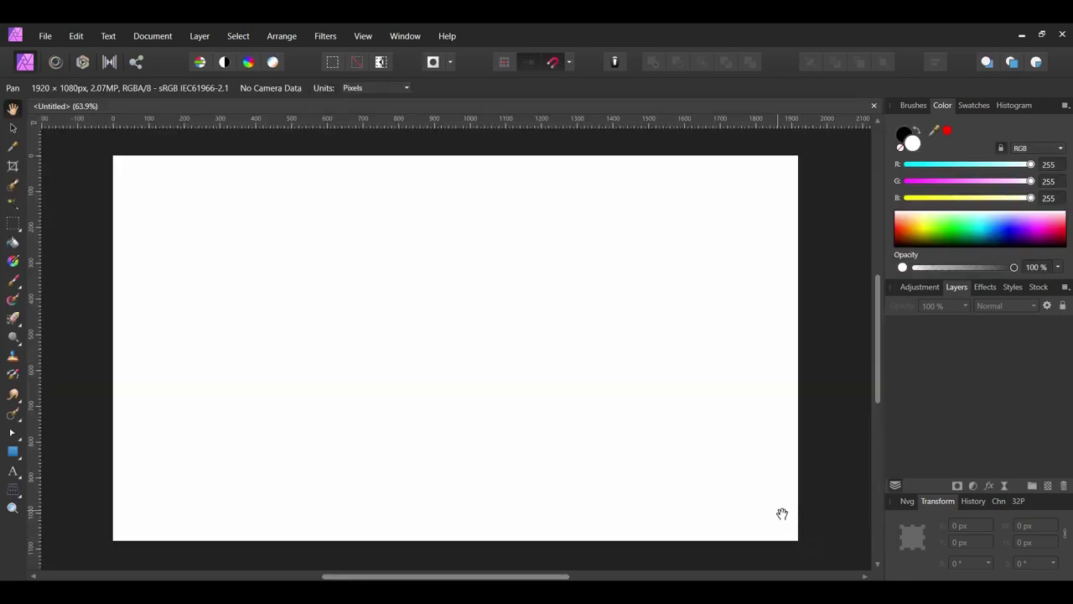
Search Pexels stock for 'wood background' and drag the pale wood-plank photo onto the canvas
click(1038, 287)
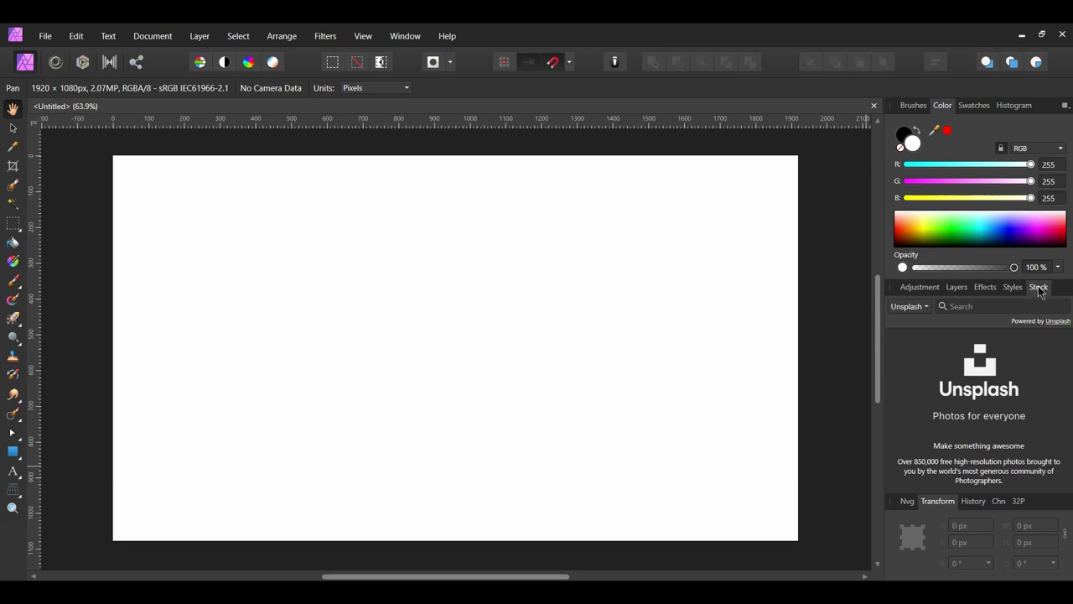
click(926, 309)
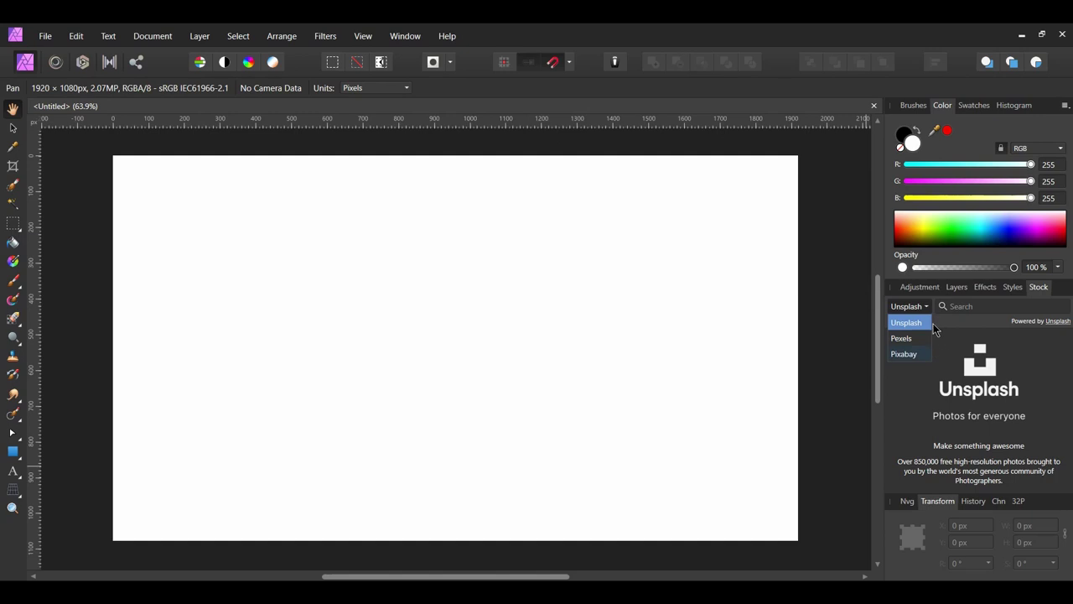
click(911, 339)
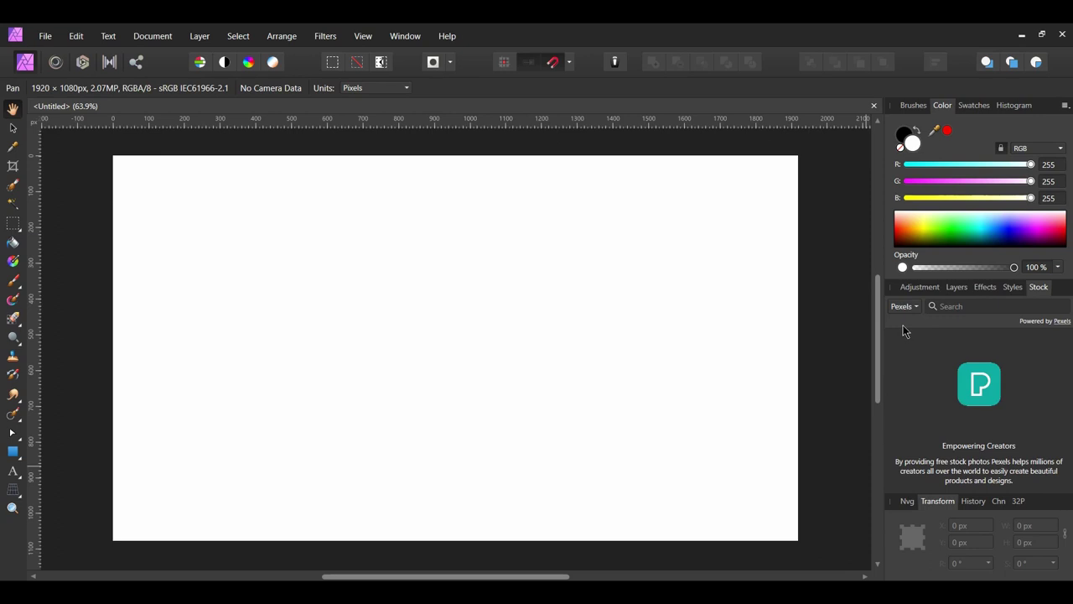
click(959, 306)
text(wood background)
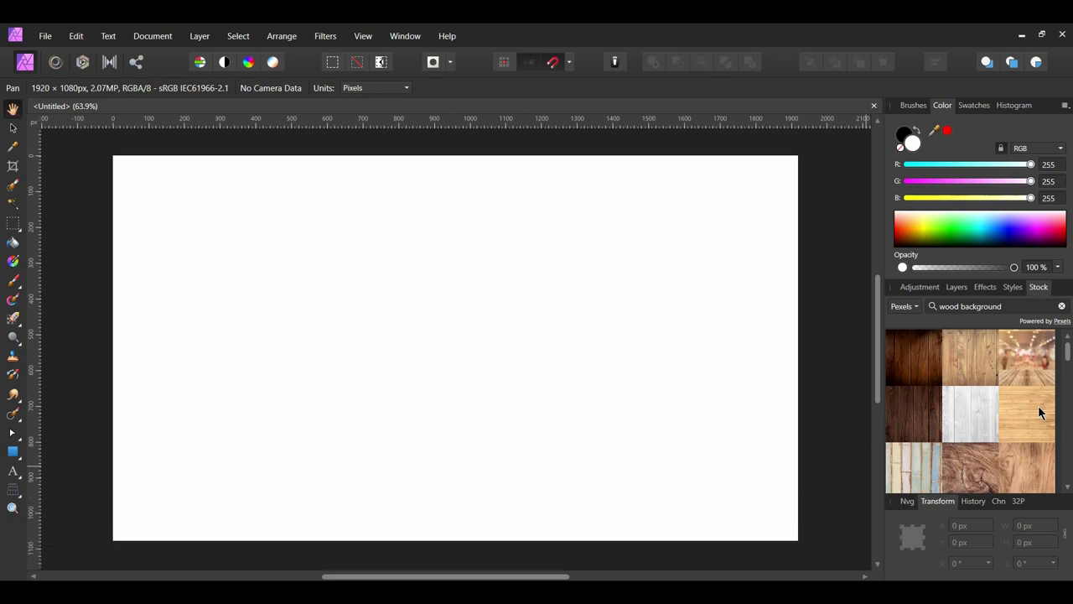
drag(1038, 411, 591, 346)
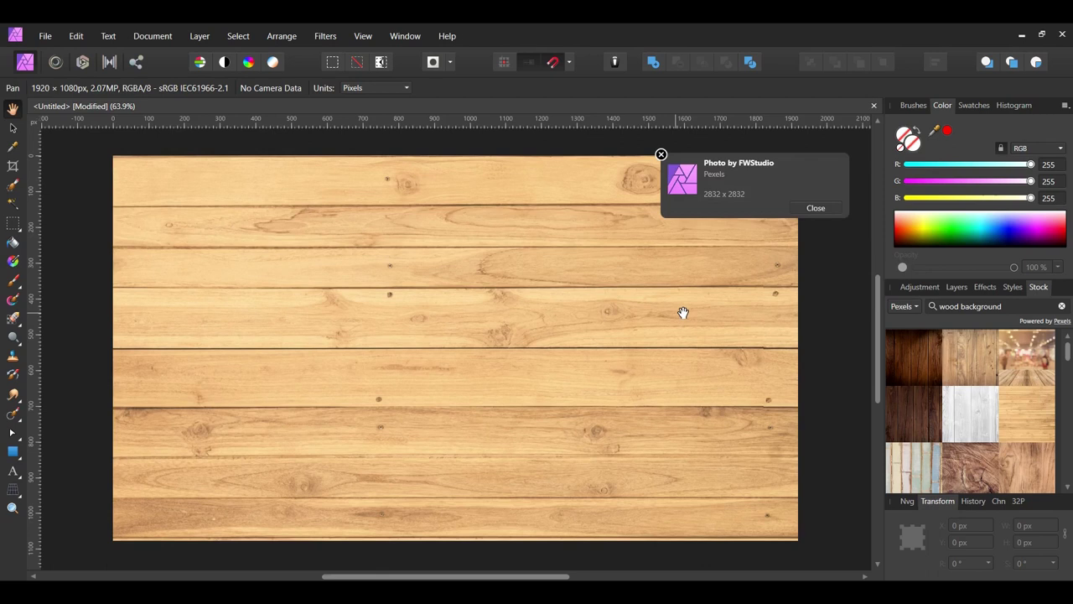
click(827, 211)
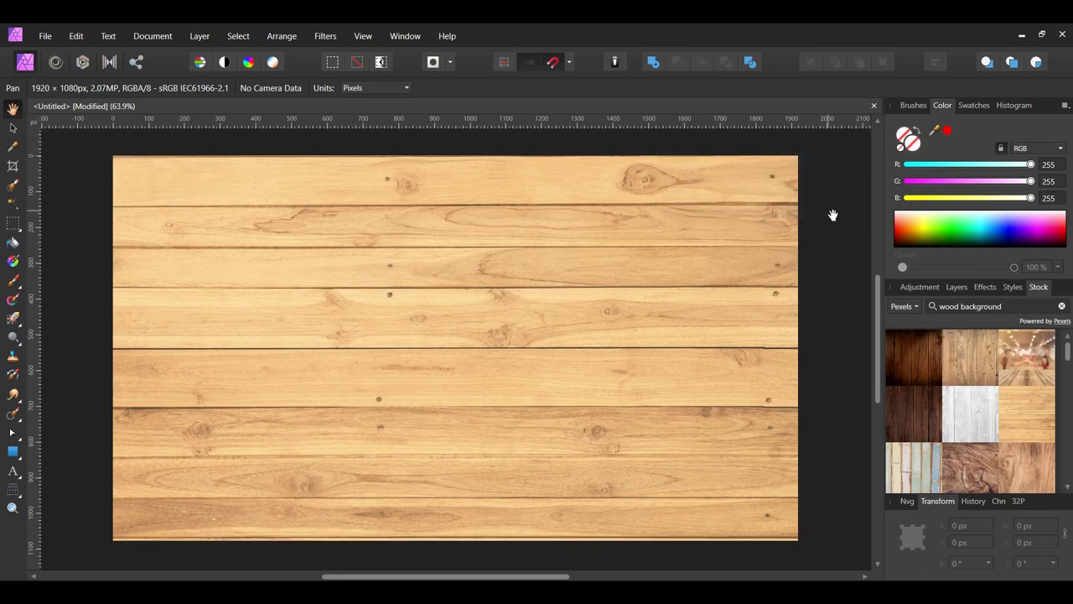
Lock the wood photo's (Image) layer in the Layers panel
click(363, 36)
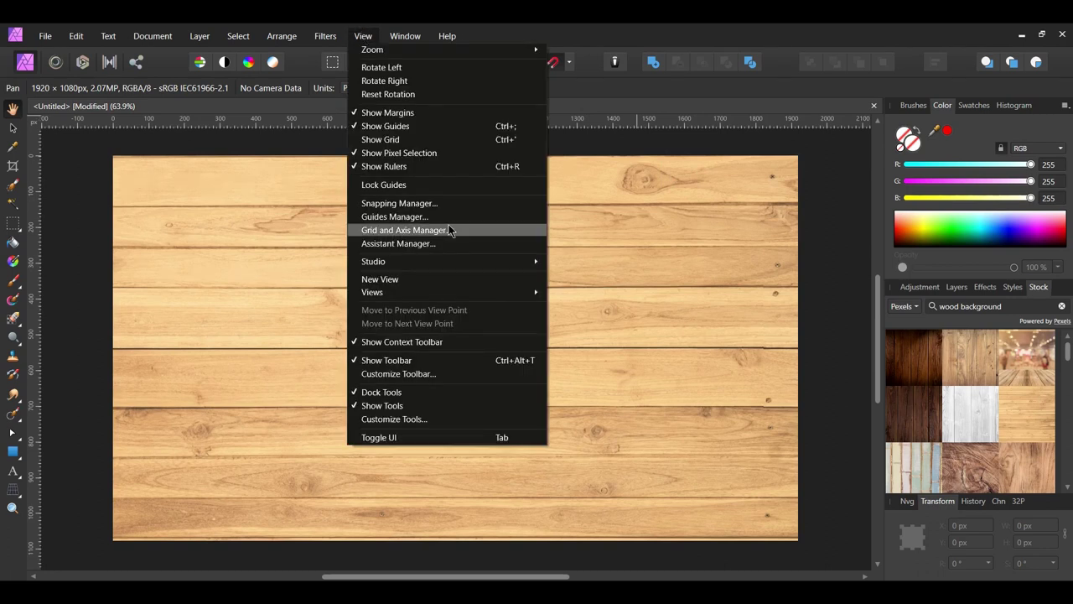
mouse_move(473, 266)
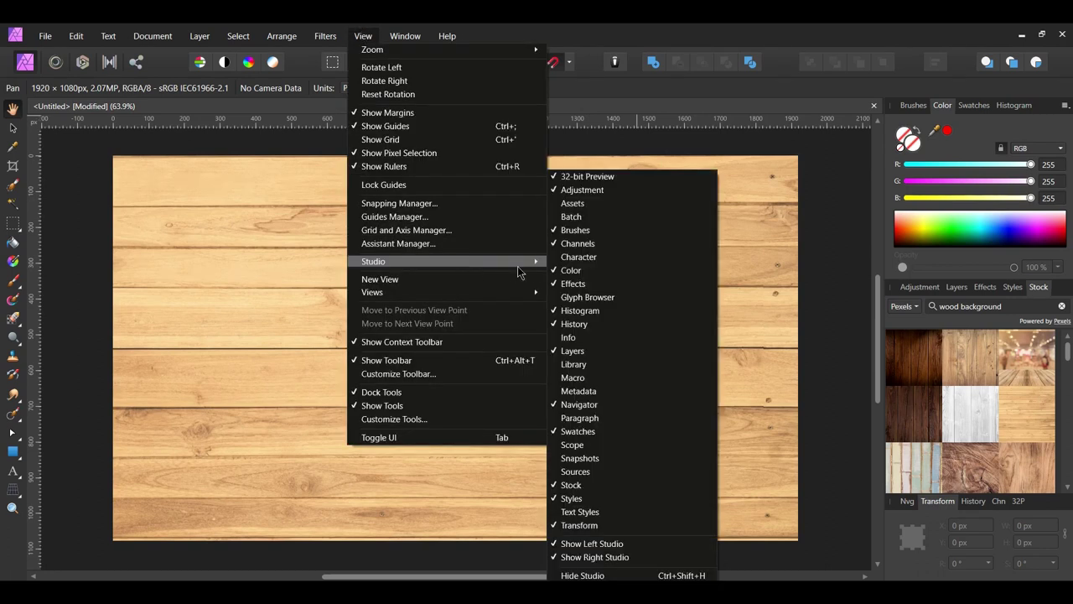
click(598, 486)
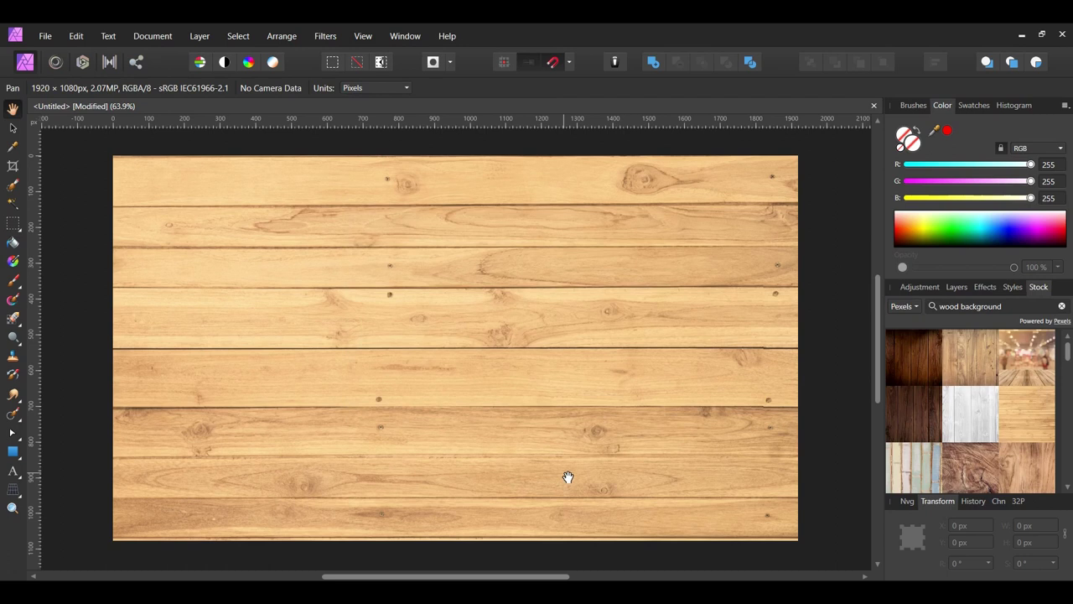
click(957, 287)
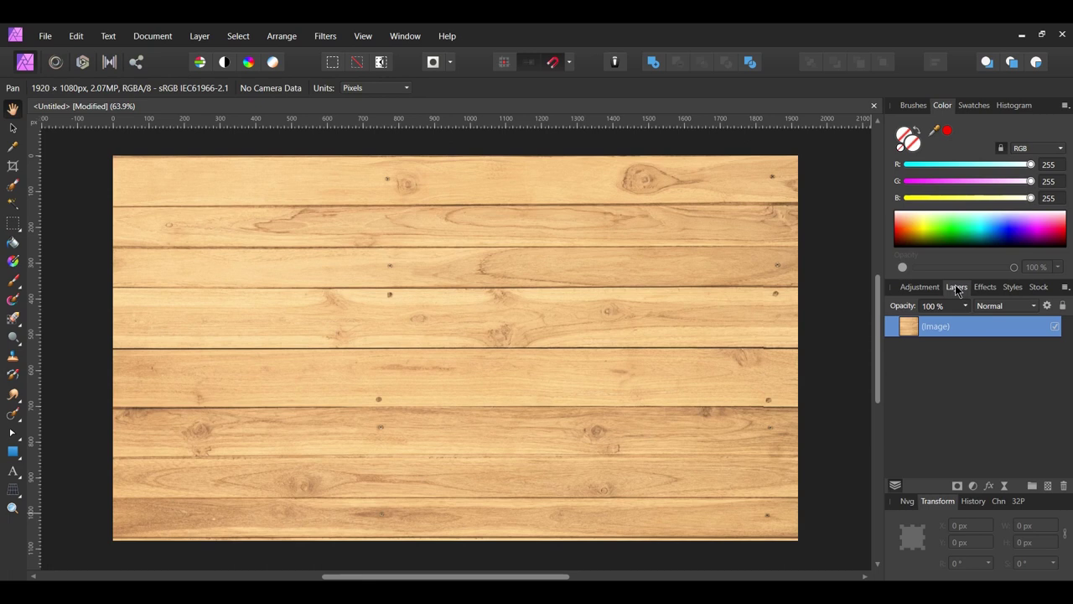
click(1063, 306)
Draw a white rectangle with the Rectangle Tool and size it to 389 × 474 px
click(13, 452)
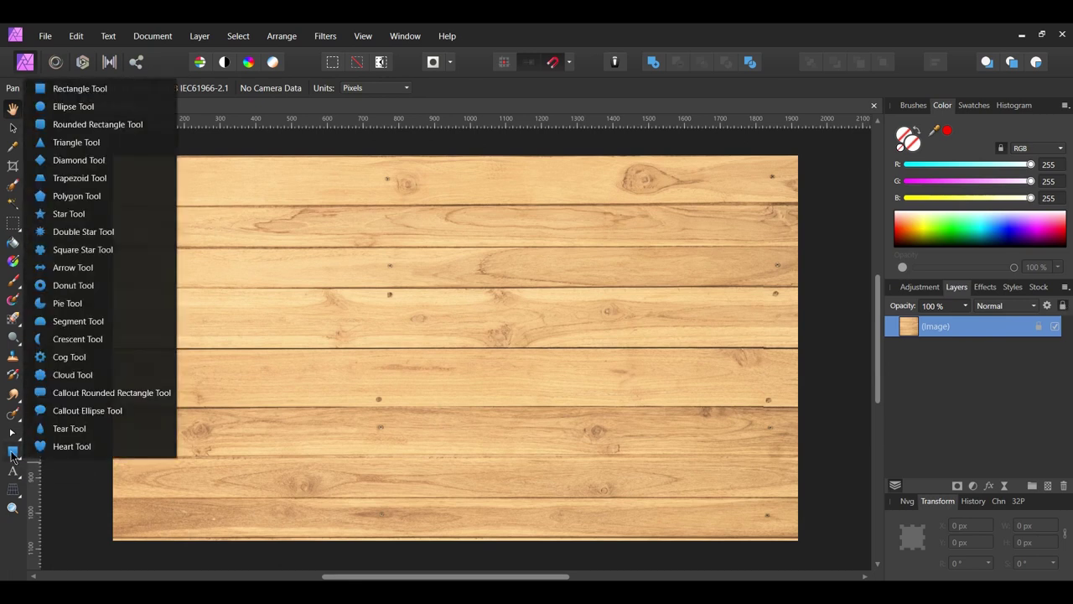
click(122, 88)
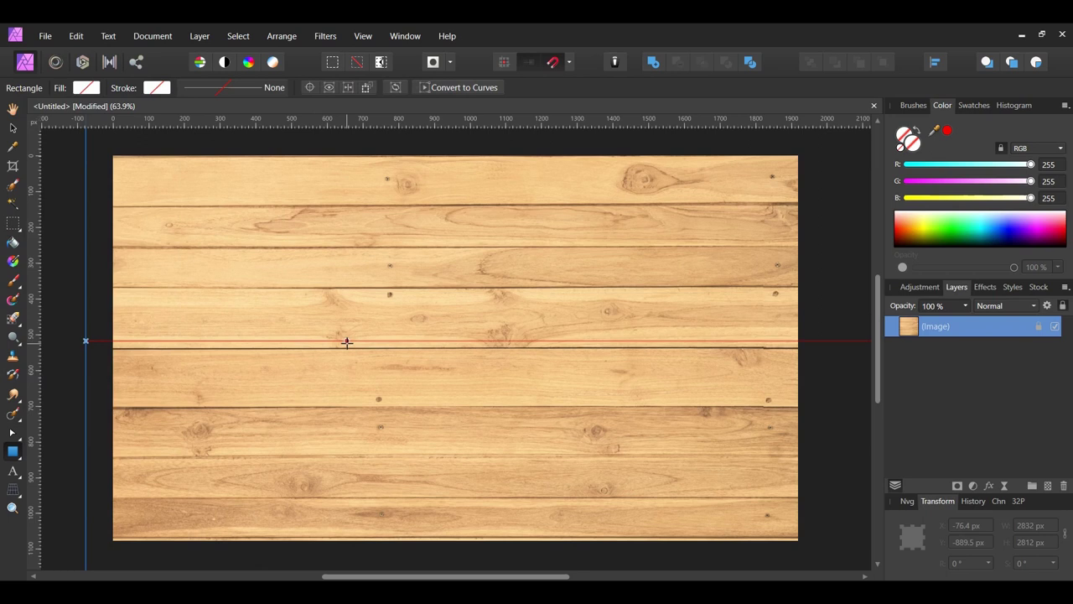
key(ctrl+d)
drag(304, 219, 475, 359)
click(1033, 526)
text(389)
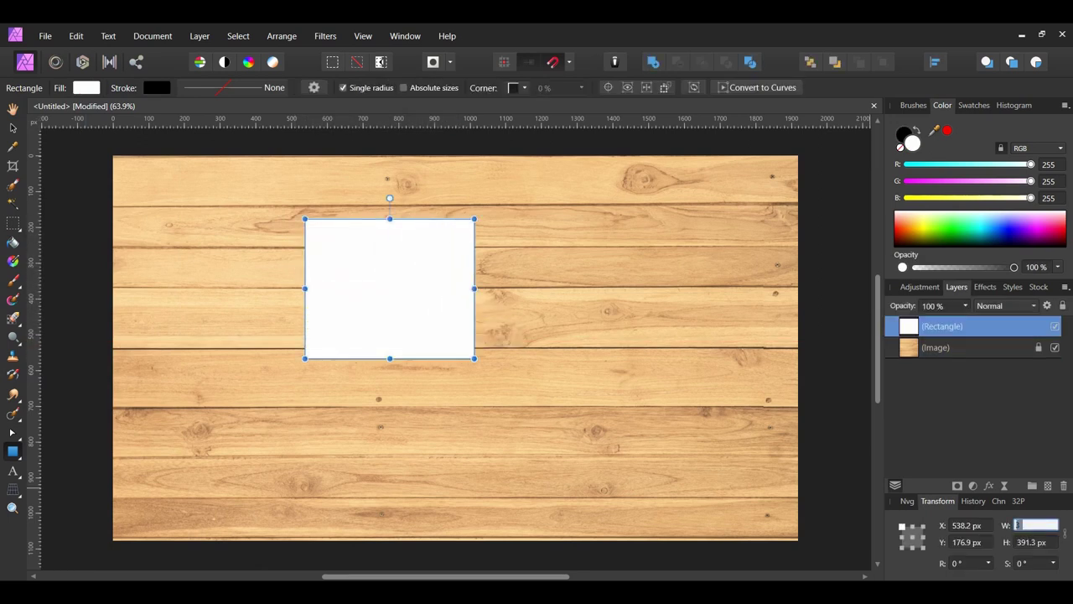
click(1046, 545)
text(474)
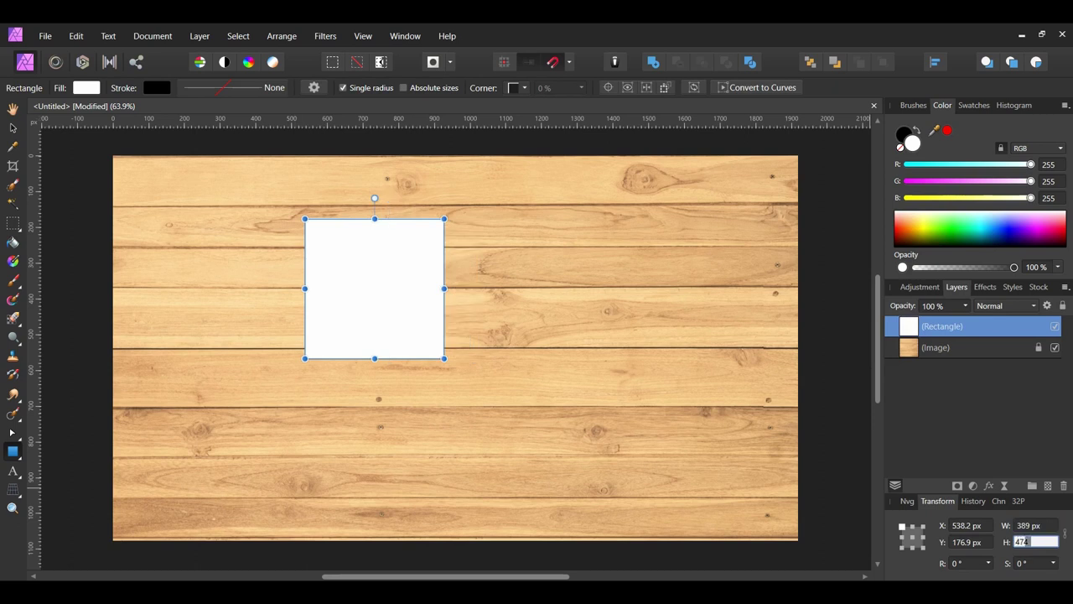
key(Return)
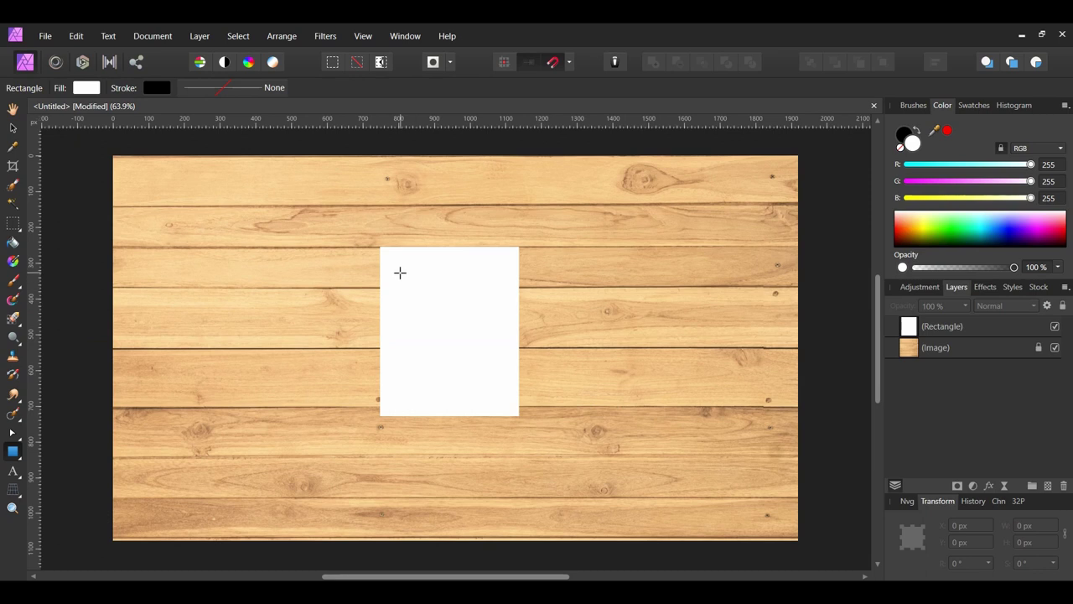
Draw a second rectangle and size it to a 355 × 355 px square
drag(400, 273, 502, 332)
click(1030, 525)
text(355)
key(Tab)
text(355)
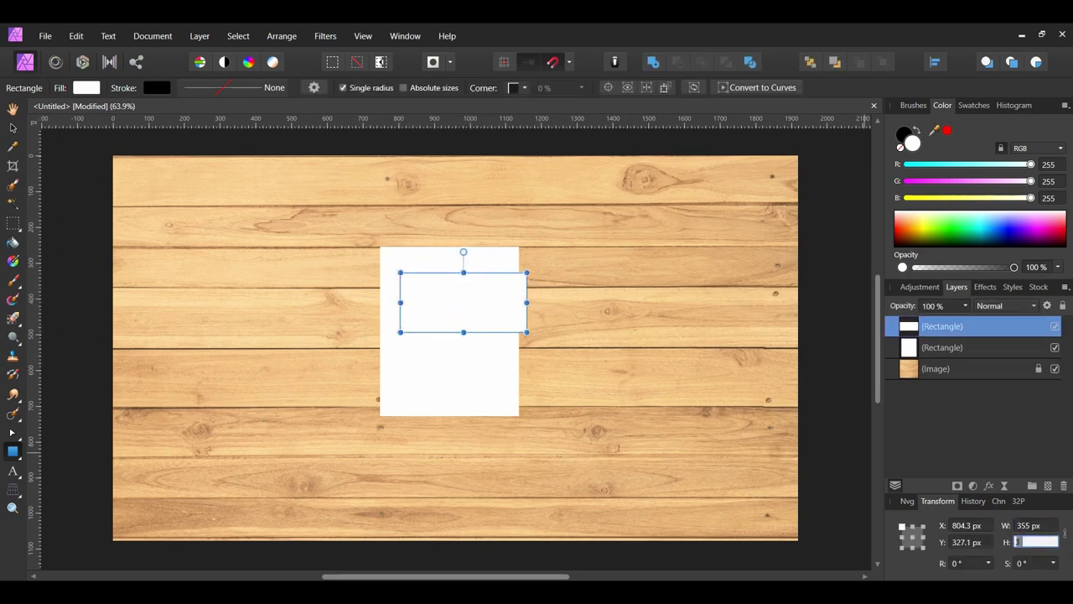
key(Return)
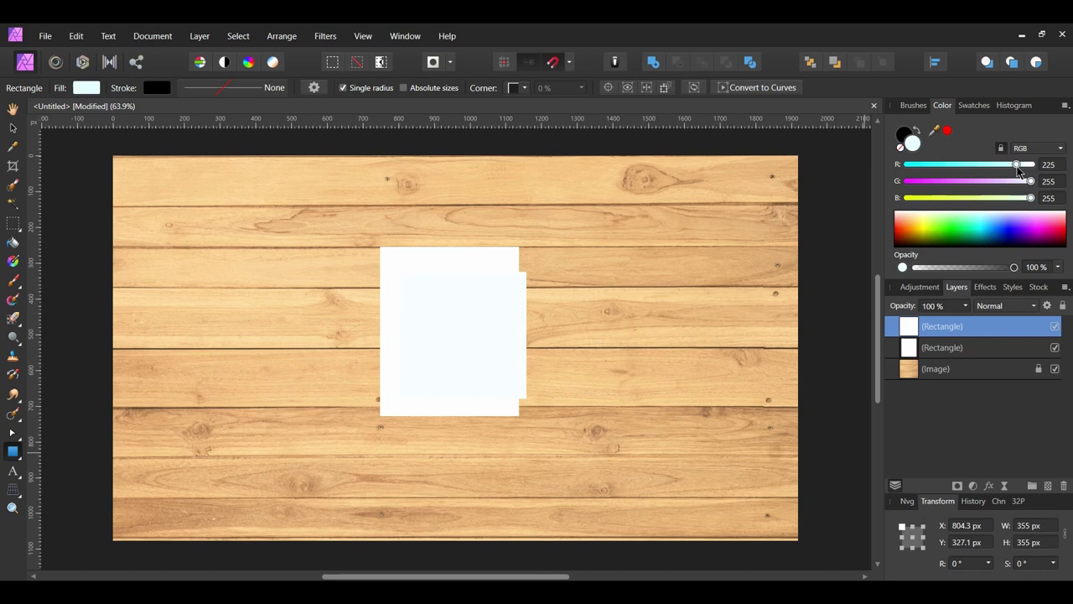
Make the square's fill black by setting red, green and blue to 0
drag(1031, 165, 907, 165)
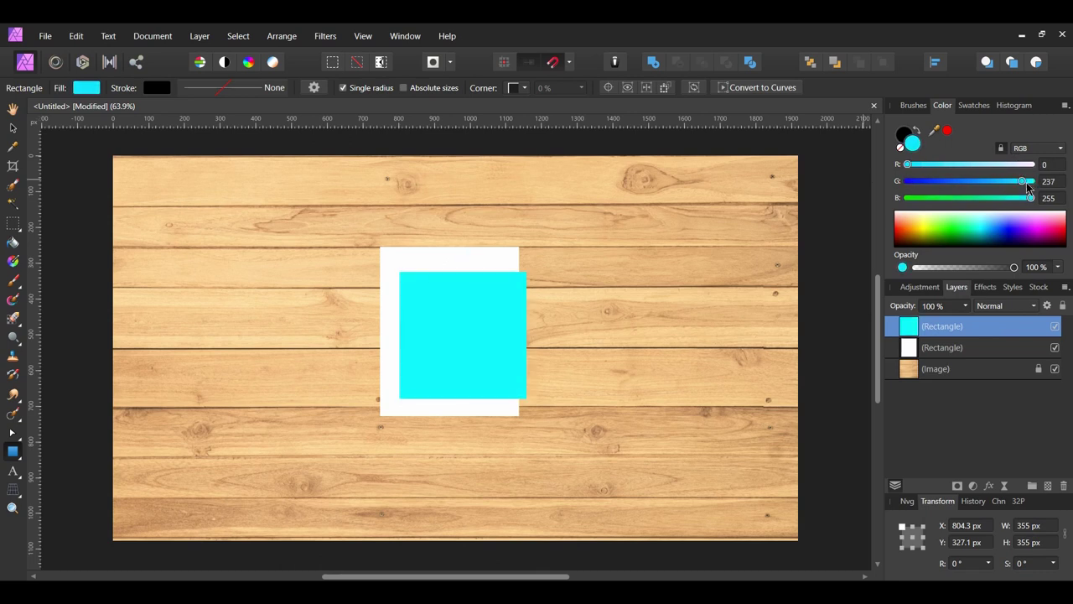
drag(1031, 181, 907, 181)
drag(1032, 199, 907, 198)
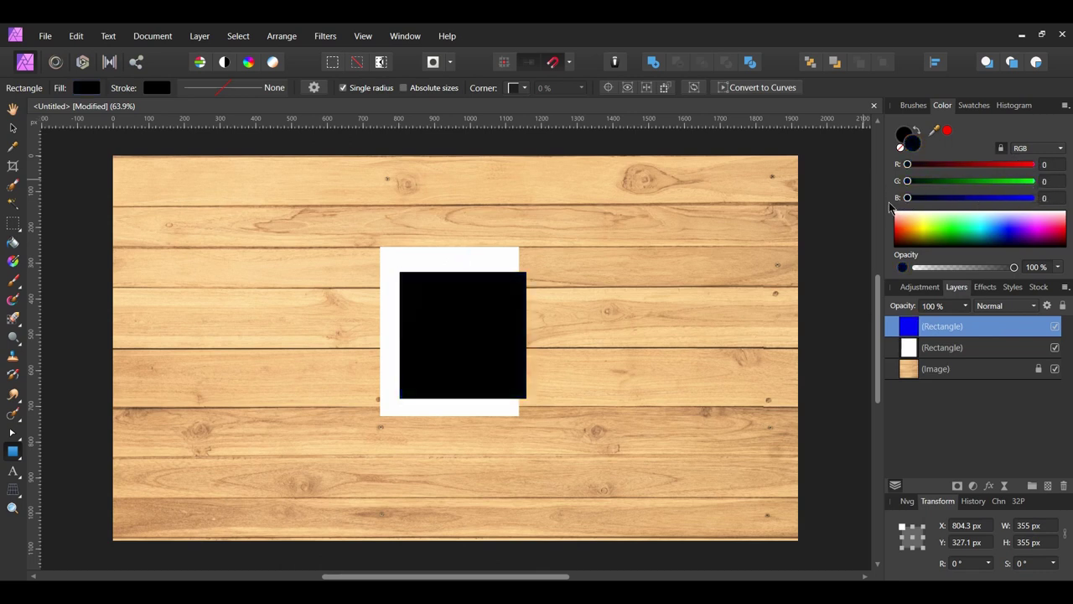
click(13, 128)
Centre the black square near the top of the white frame and select the frame
drag(463, 335, 451, 318)
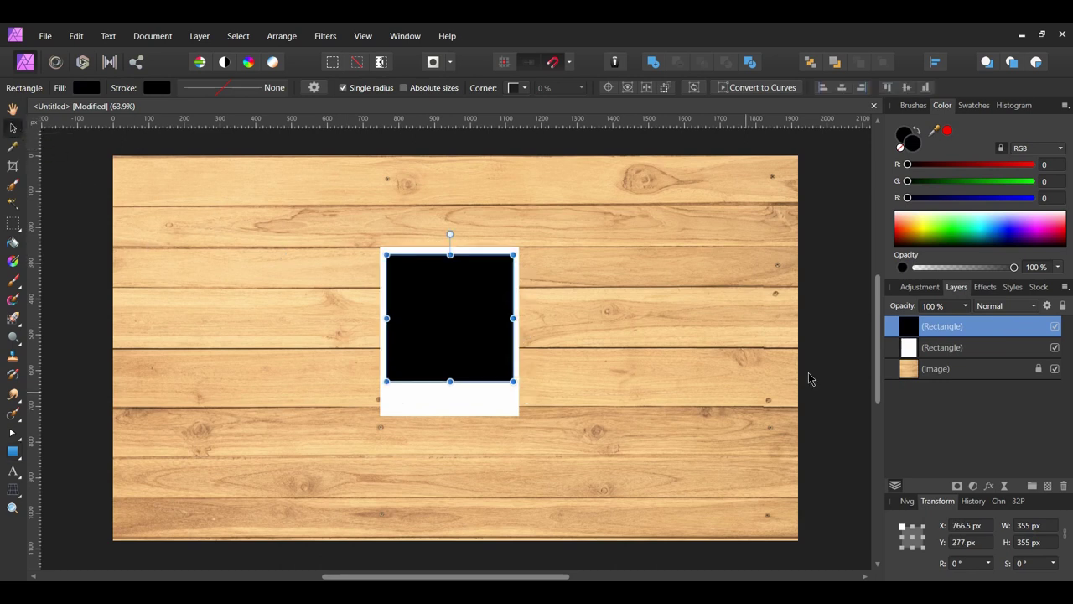
click(938, 353)
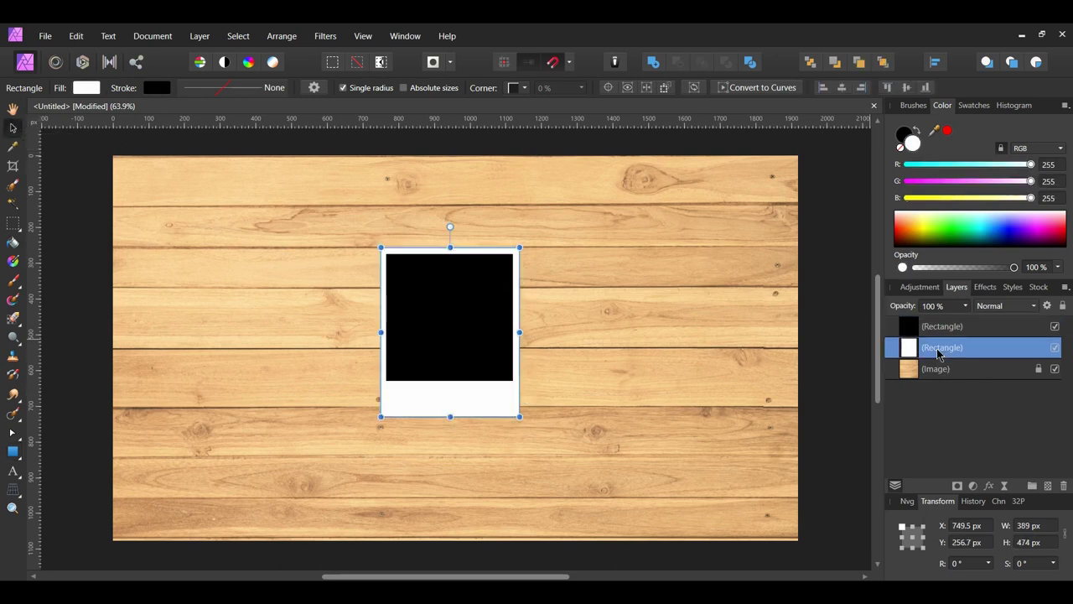
click(989, 487)
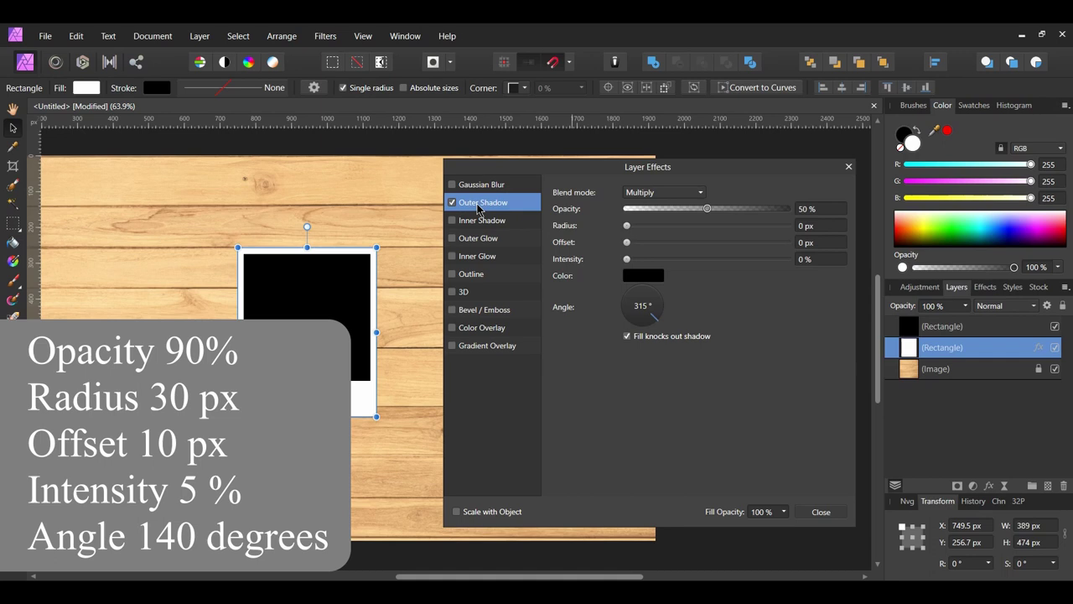
Give the frame's outer shadow 90% opacity, 30 px radius and 10 px offset
click(817, 208)
text(90)
key(Return)
click(818, 226)
text(30)
key(Return)
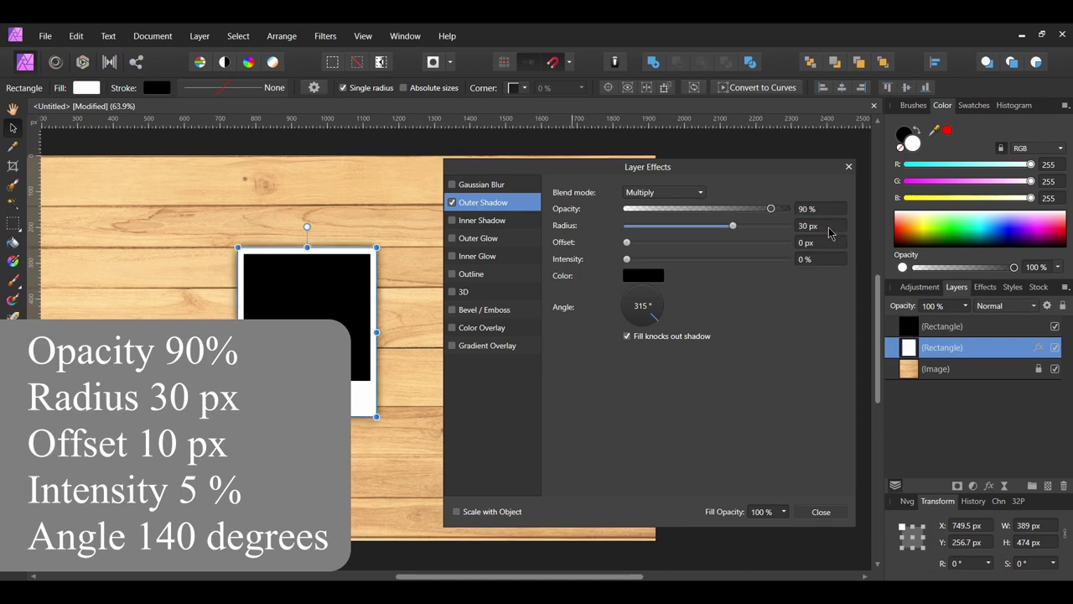
click(818, 242)
text(10)
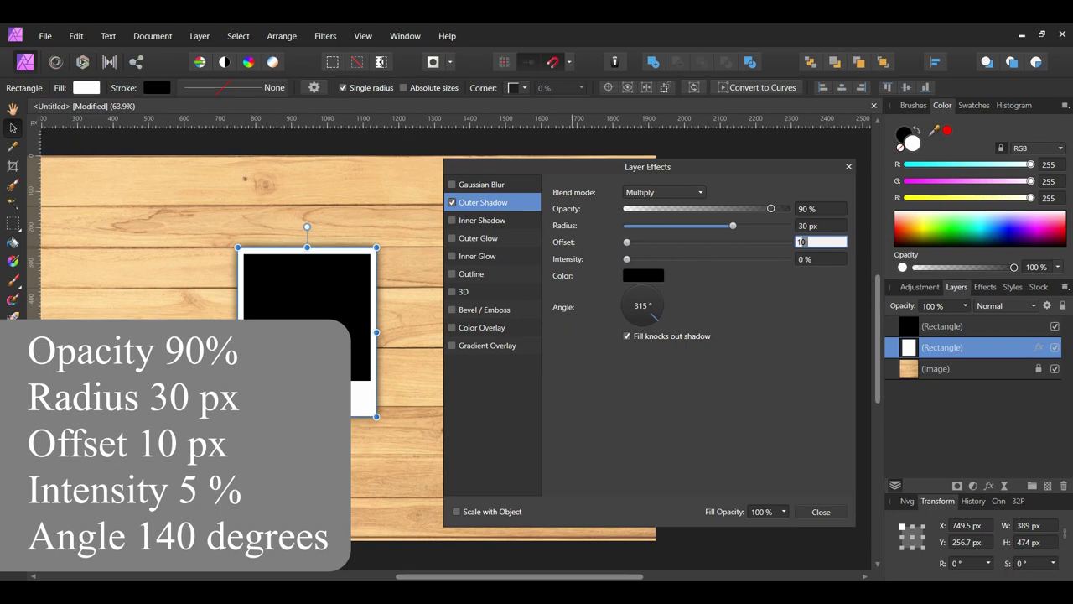
key(Return)
Set the outer shadow's intensity to 5% and its angle to 140°
click(817, 259)
text(5)
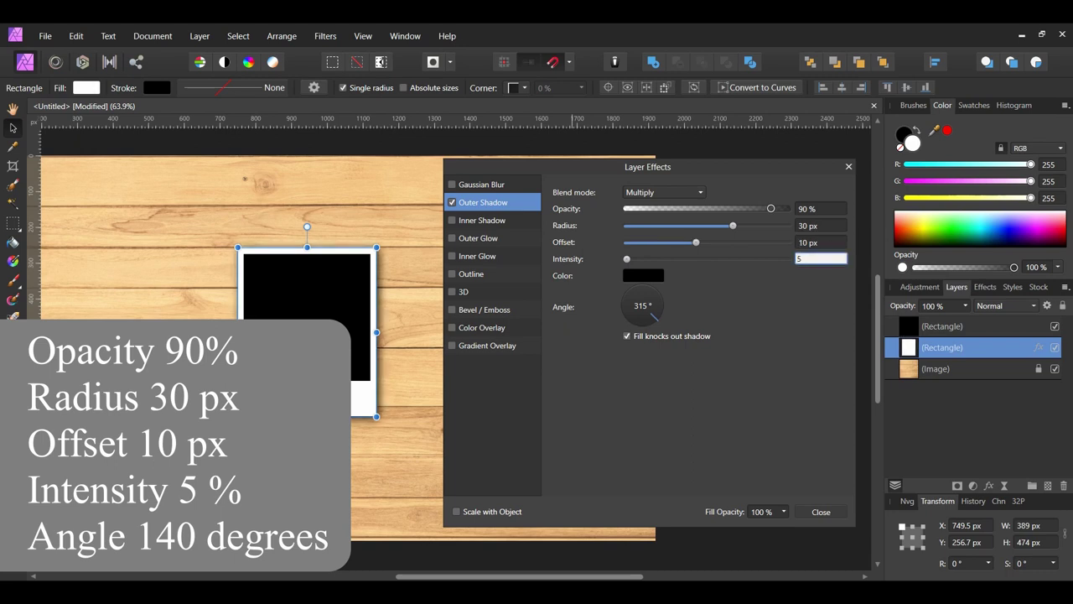
key(Return)
click(643, 306)
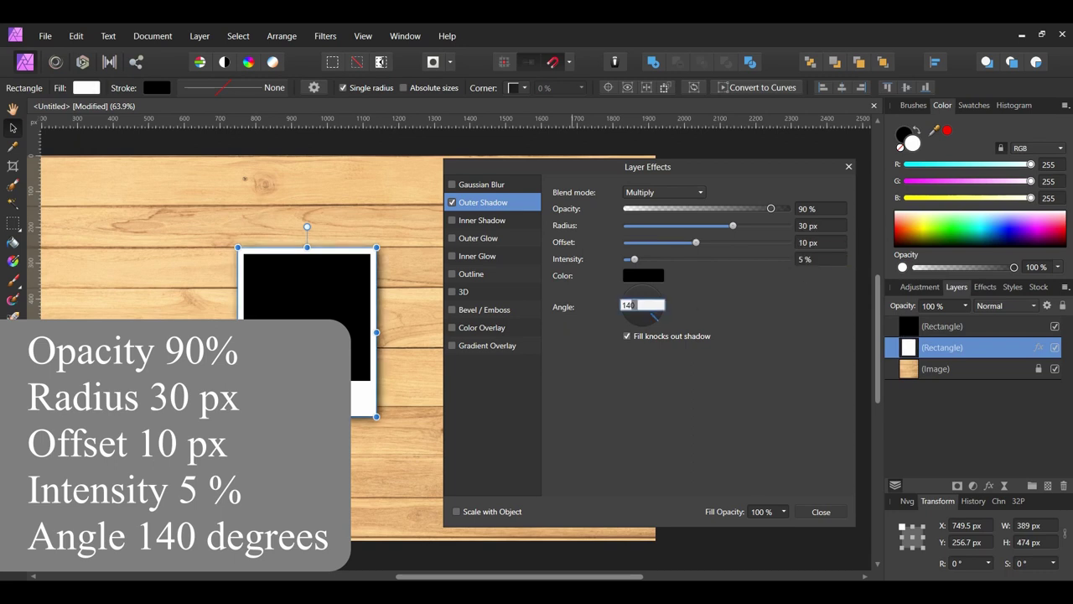
text(140)
key(Return)
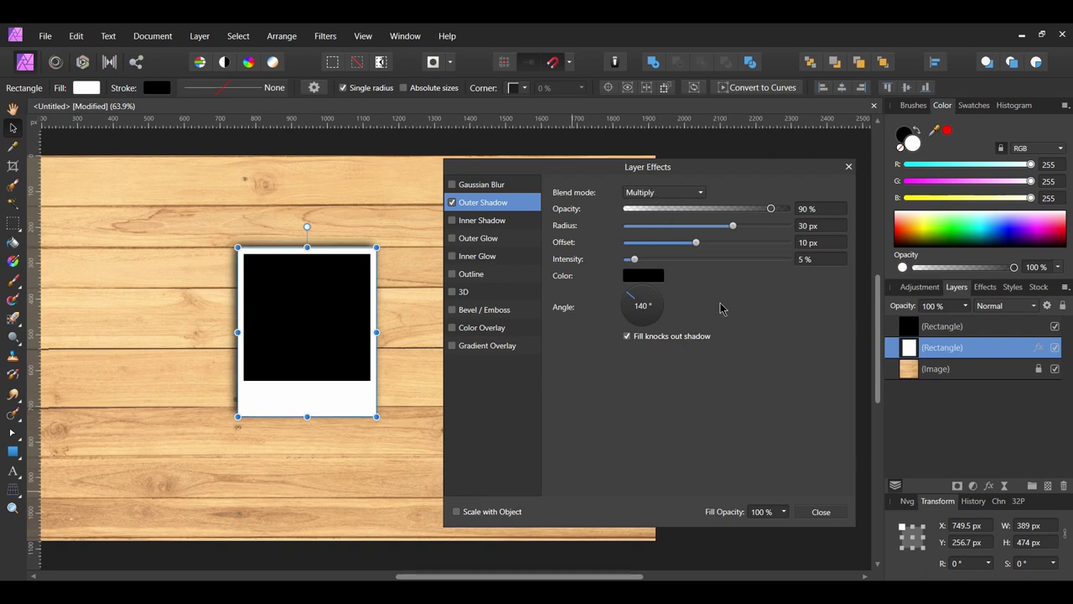
click(822, 513)
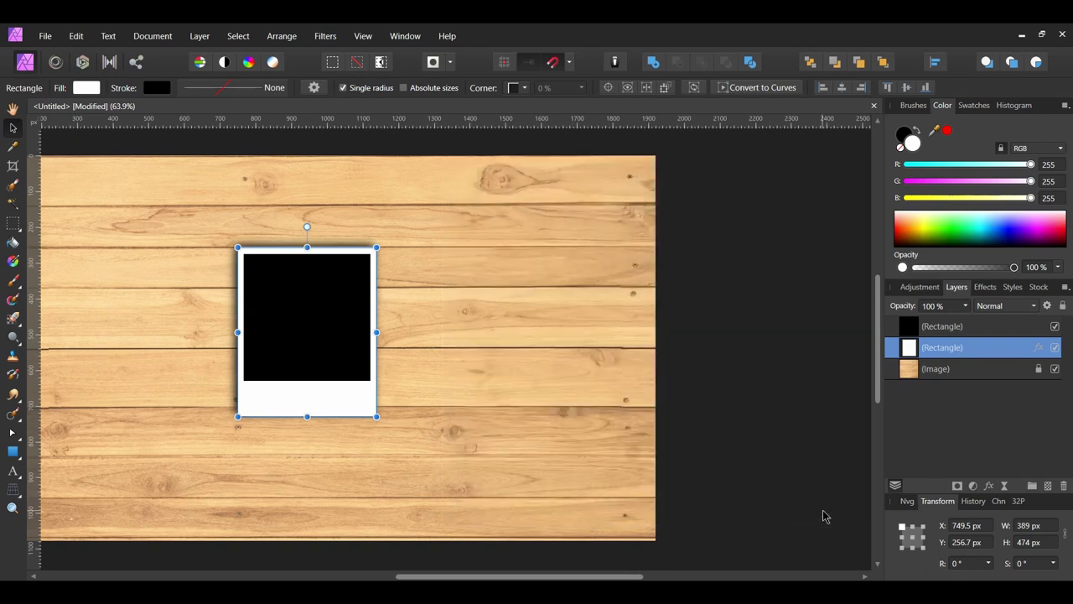
Search Pexels stock for 'smiling' and drag the smiling-woman photo onto the canvas
drag(634, 577, 551, 577)
key(ctrl+d)
click(1038, 288)
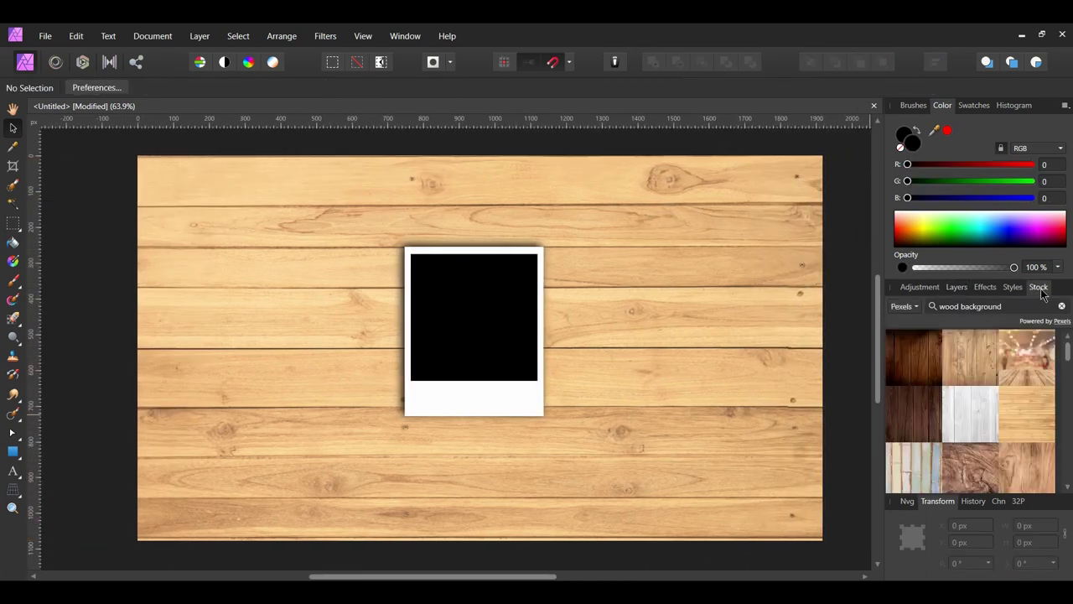
click(1062, 307)
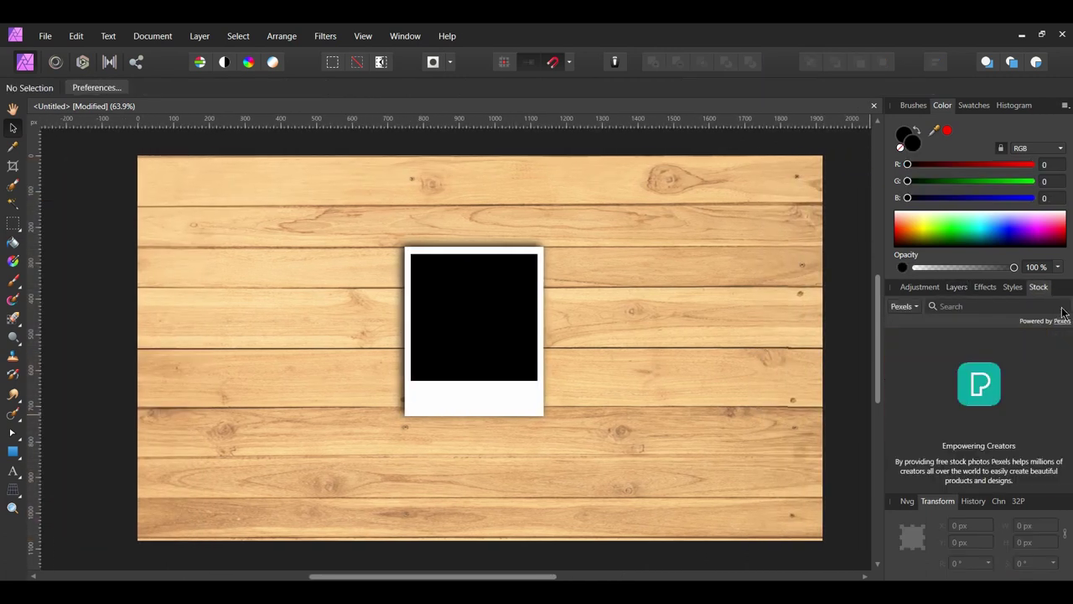
text(smiling)
key(Return)
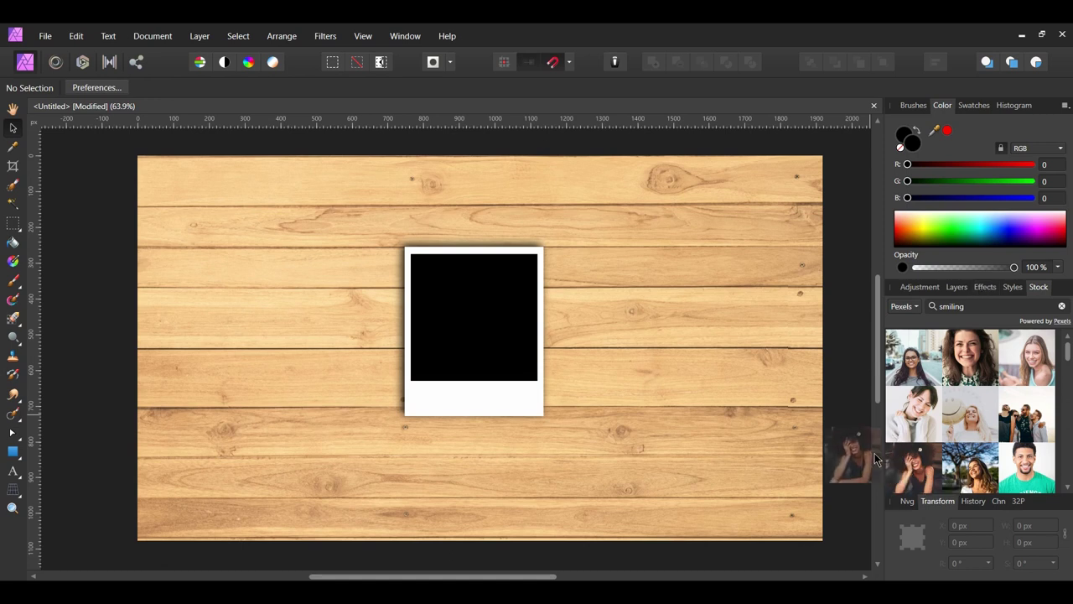
drag(875, 459, 709, 343)
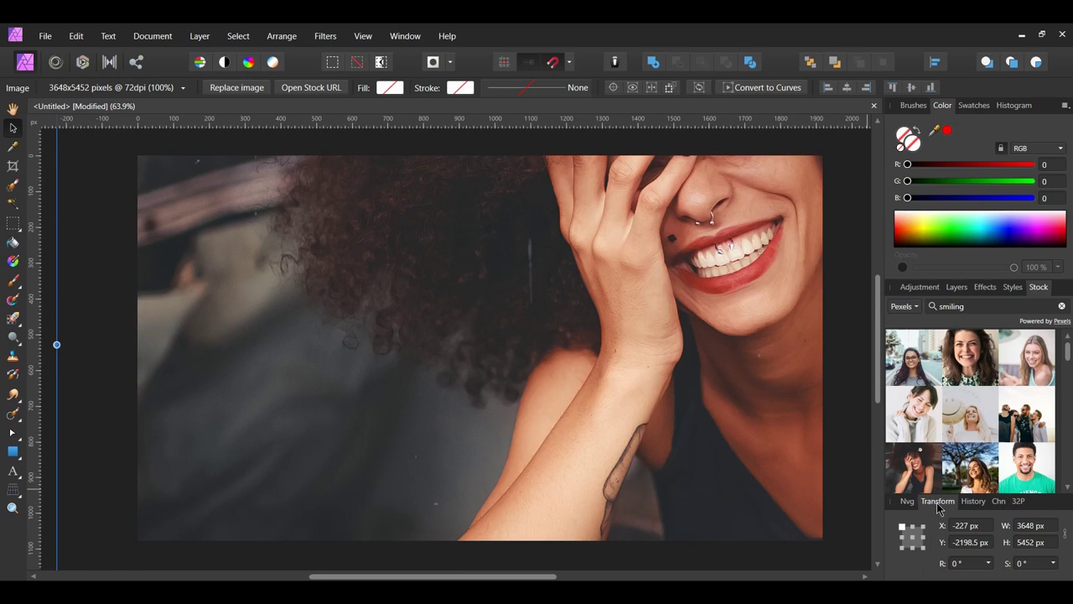
Lock the aspect ratio and scale the smiling-woman photo down to about 594 × 887 px
click(1065, 534)
key(z)
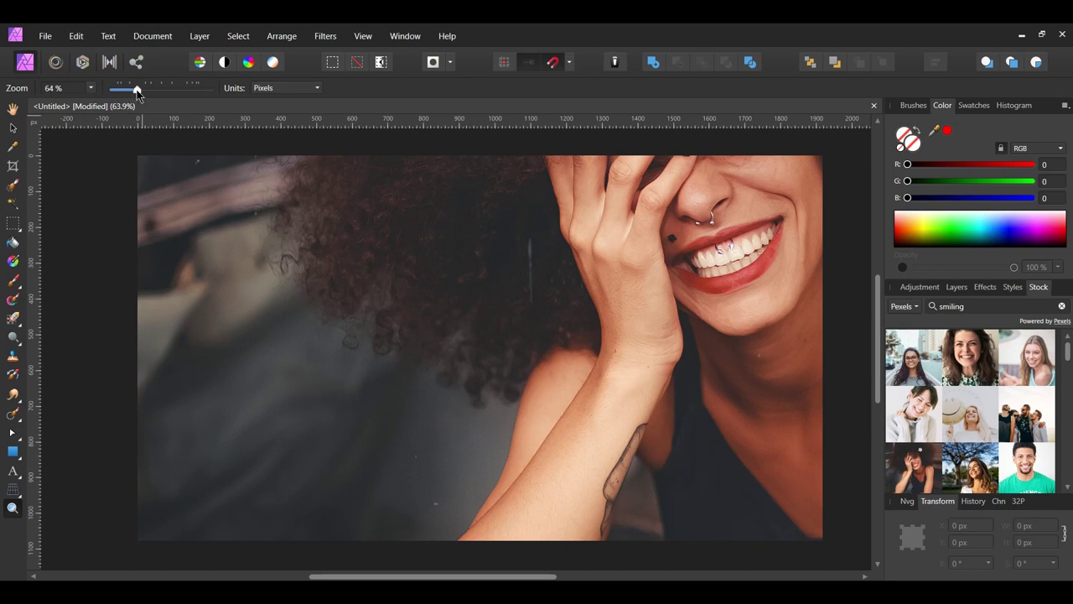
drag(136, 93, 121, 94)
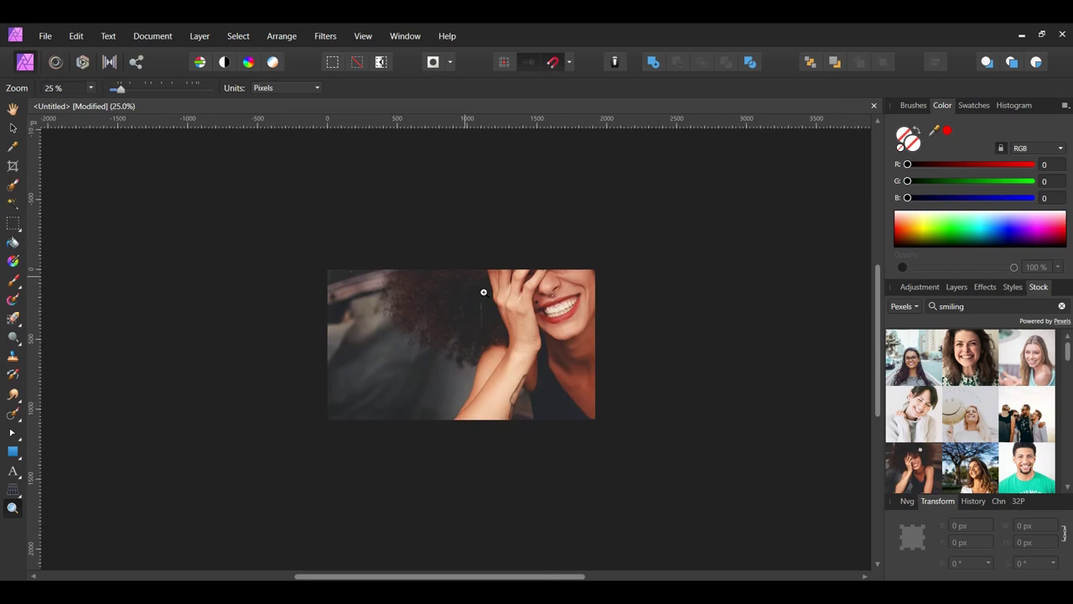
click(958, 287)
key(v)
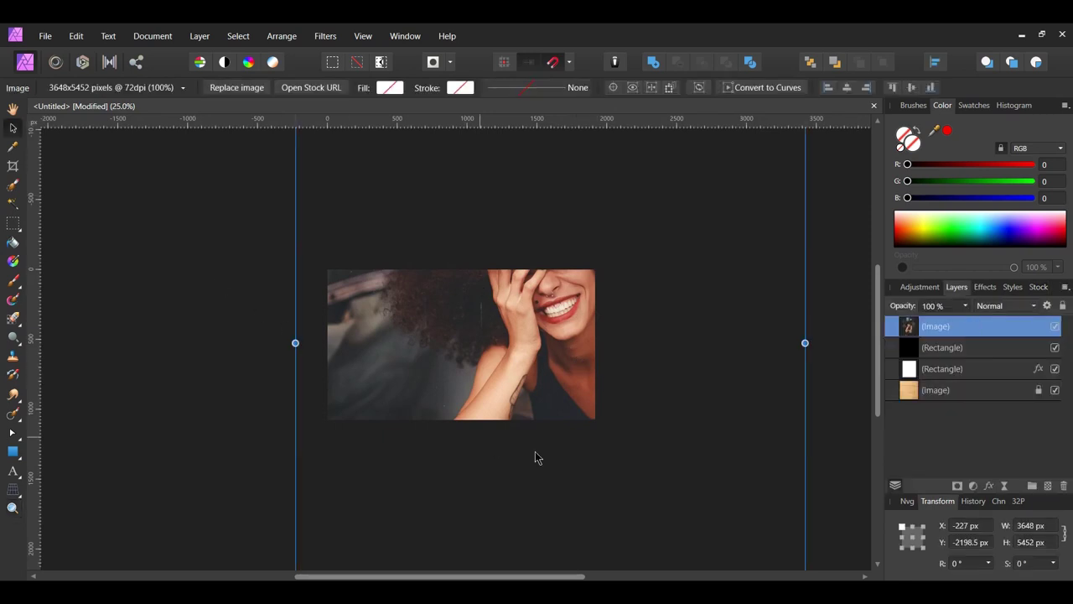
key(ctrl+0)
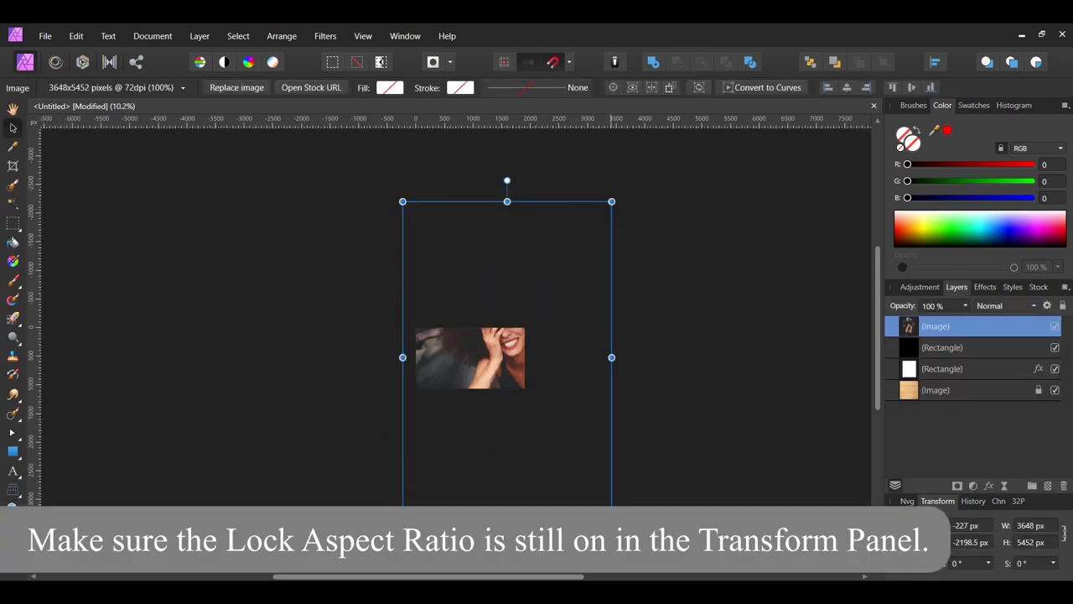
drag(611, 513, 514, 384)
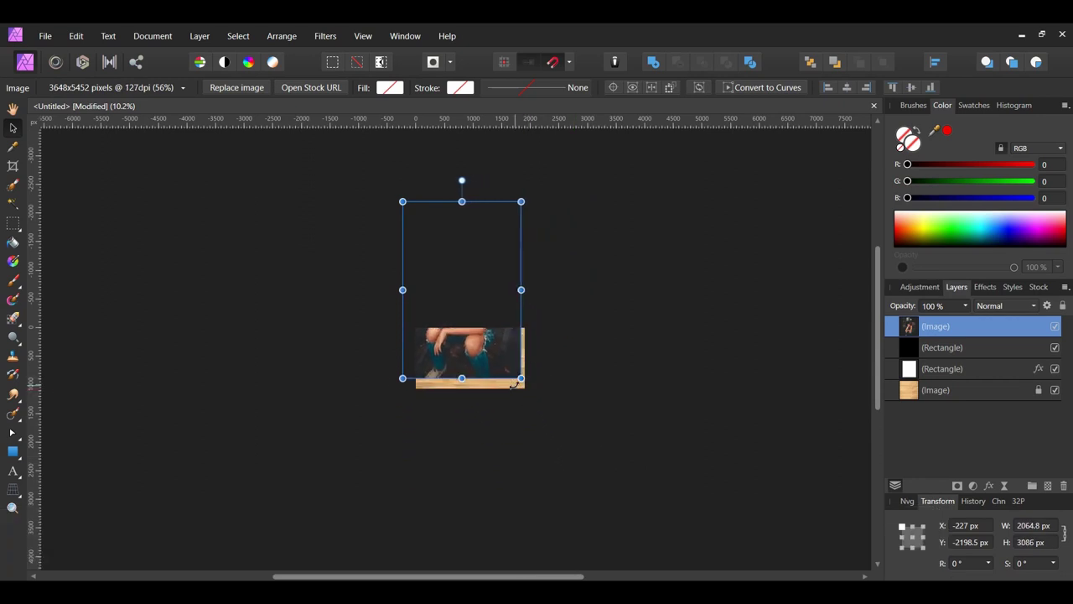
drag(402, 201, 479, 335)
scroll(453, 360, up, 5)
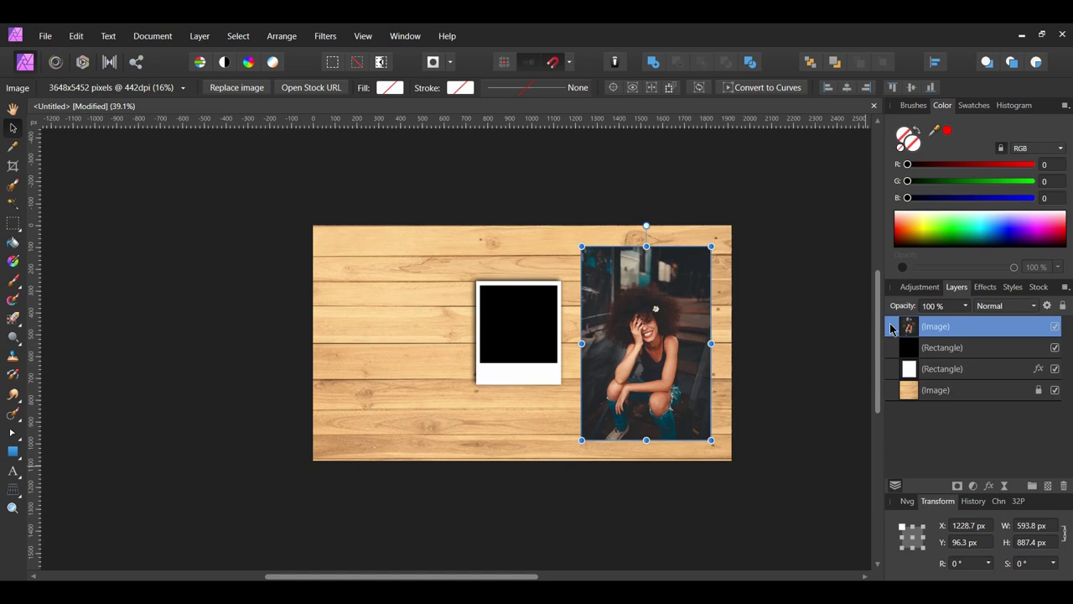
Nest the photo inside the black rectangle and move it into the frame's window
drag(891, 328, 937, 355)
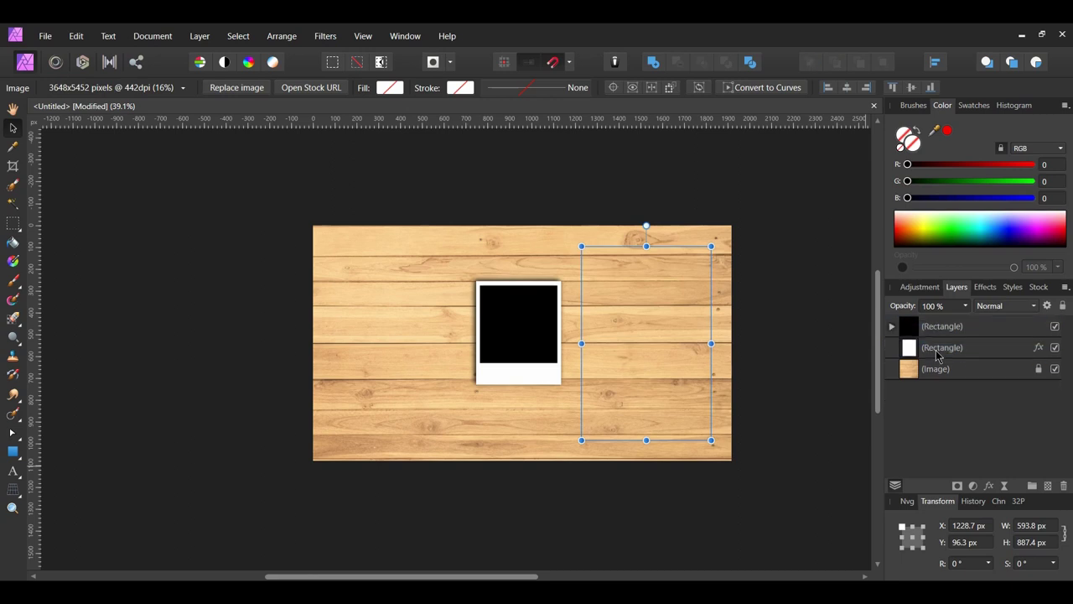
click(892, 327)
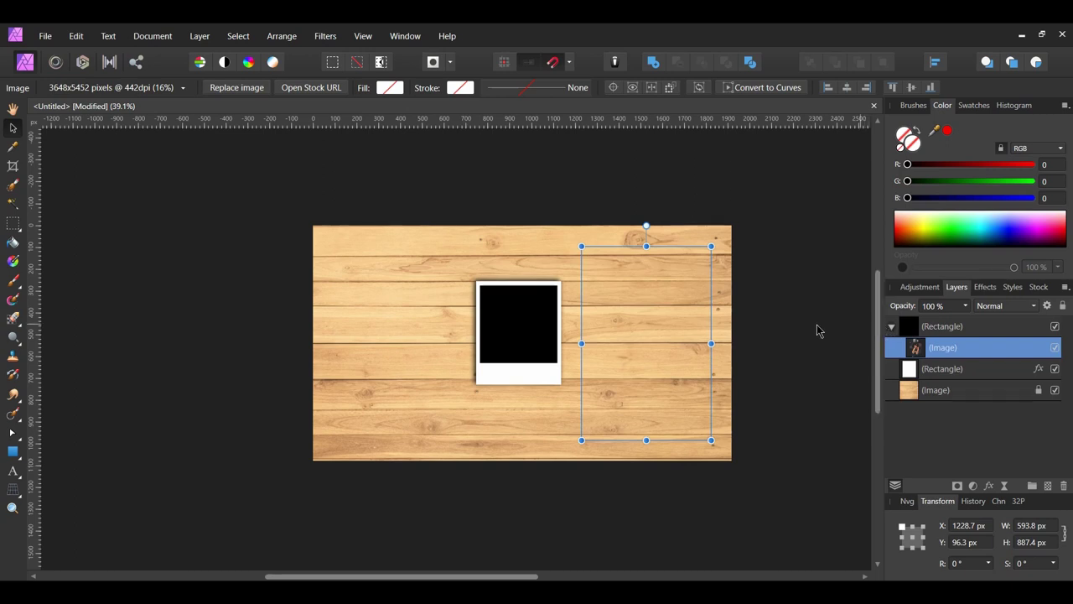
drag(630, 379, 522, 371)
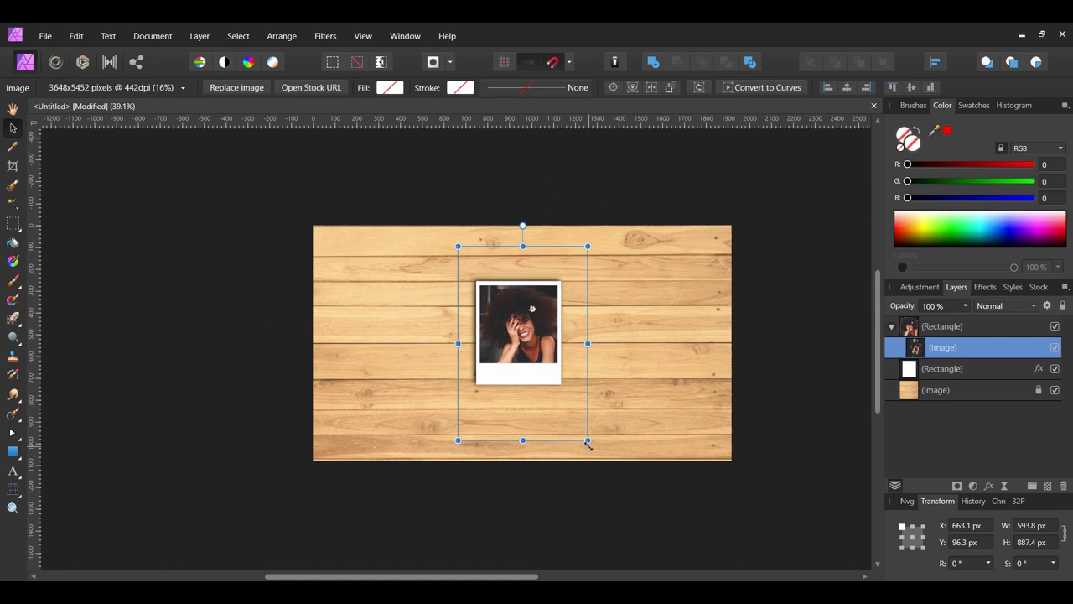
drag(588, 440, 551, 385)
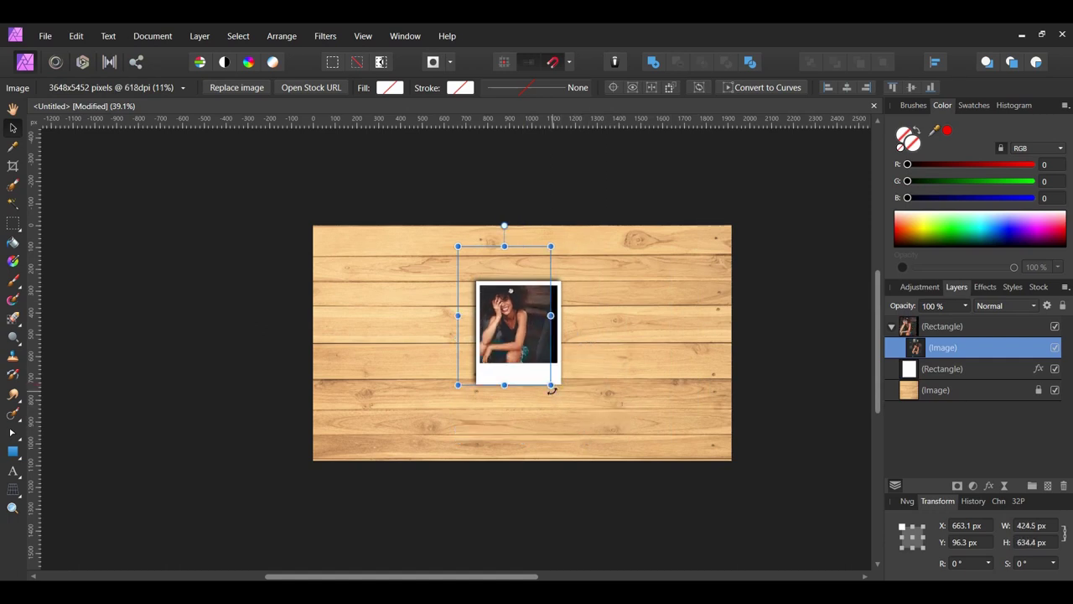
Nudge and resize the clipped photo to about 364 × 544 px within the frame
scroll(553, 377, up, 2)
scroll(553, 374, up, 1)
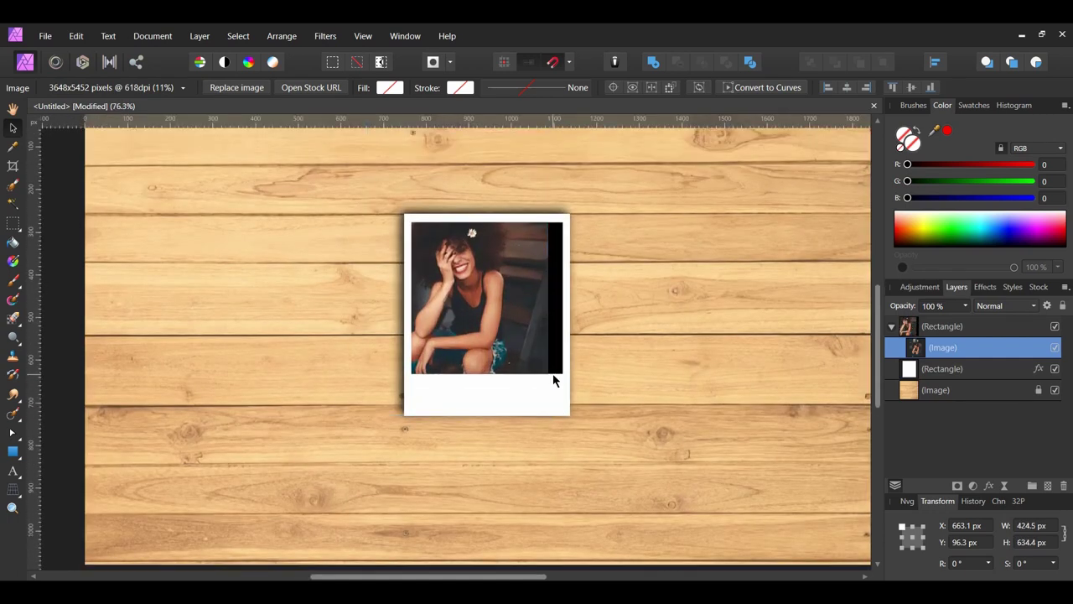
scroll(503, 336, up, 2)
drag(472, 272, 494, 273)
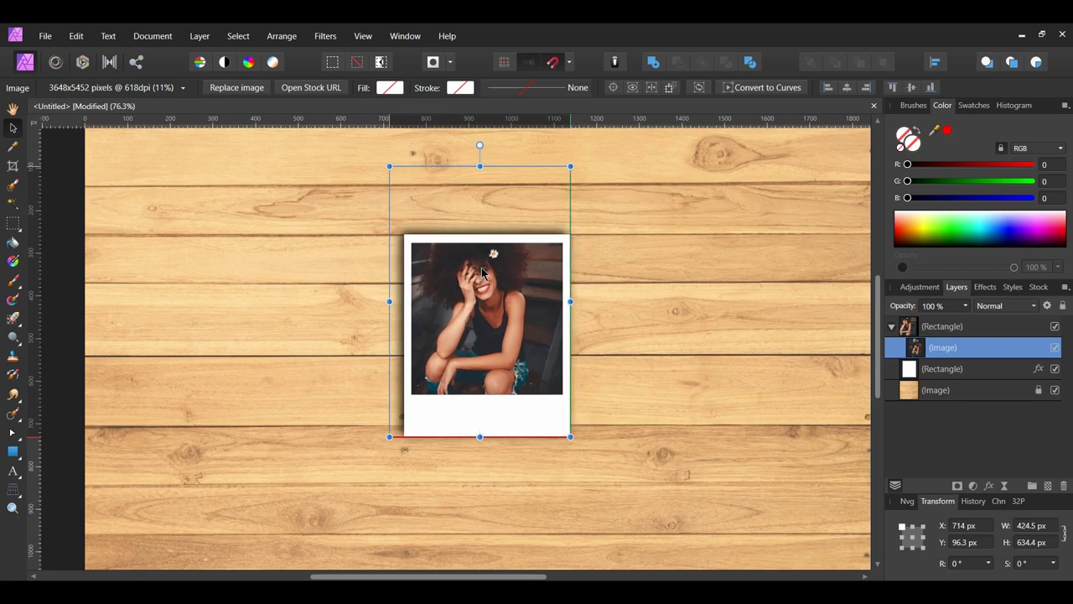
drag(389, 166, 408, 200)
click(712, 403)
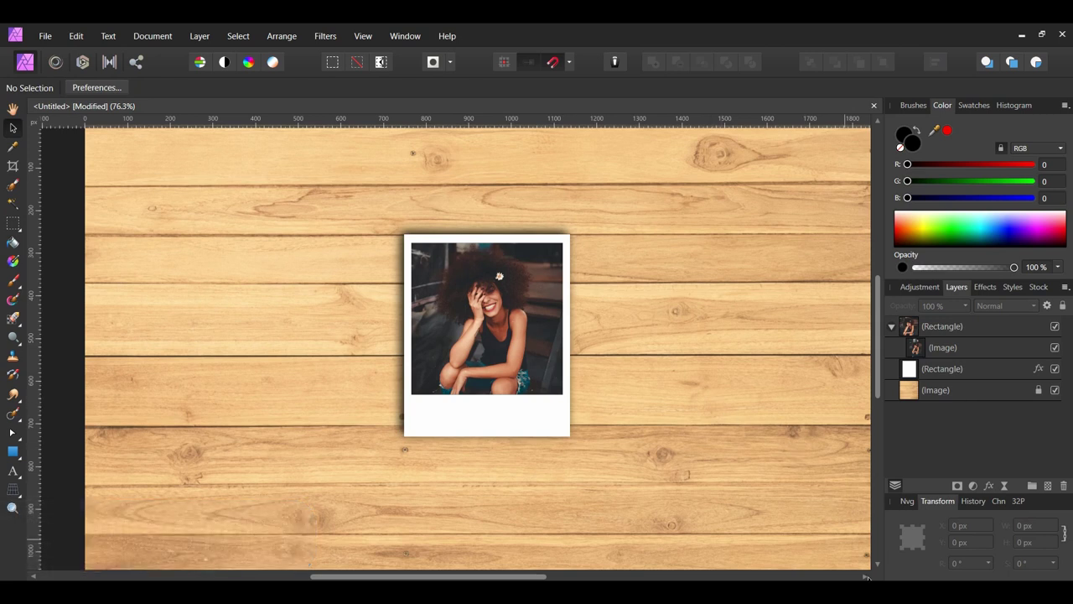
Select both Rectangle layers, group them with Ctrl+G, and duplicate the group with Ctrl+J
scroll(769, 461, down, 2)
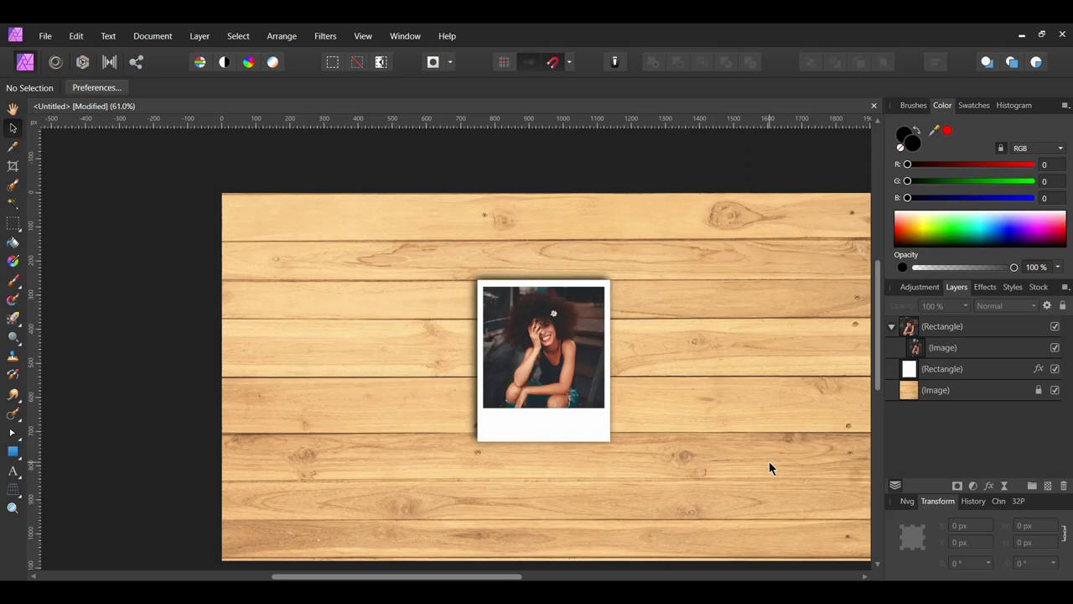
click(891, 326)
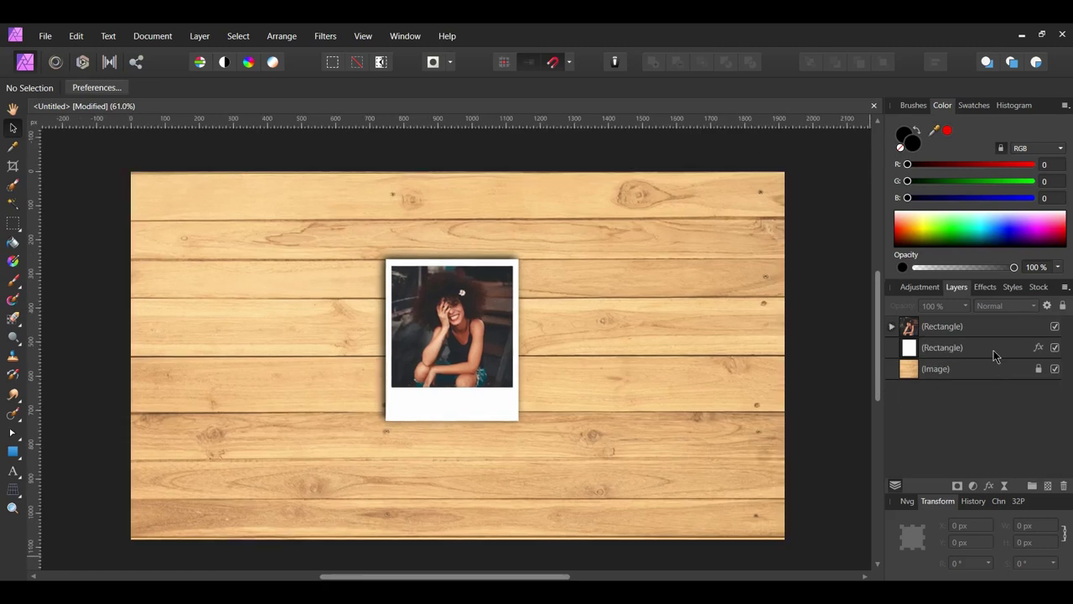
click(943, 332)
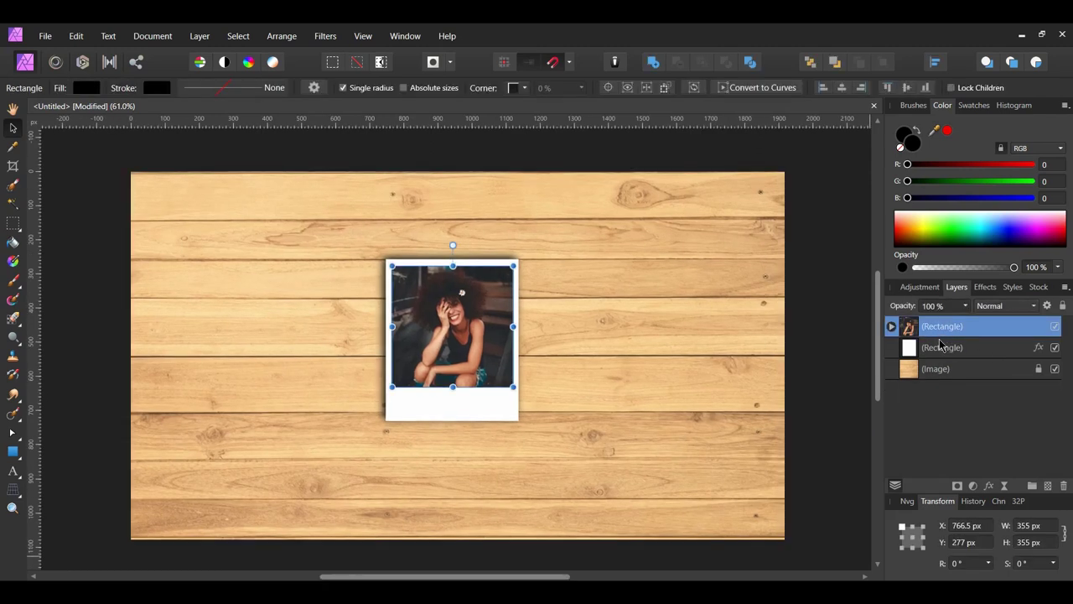
shift+click(939, 353)
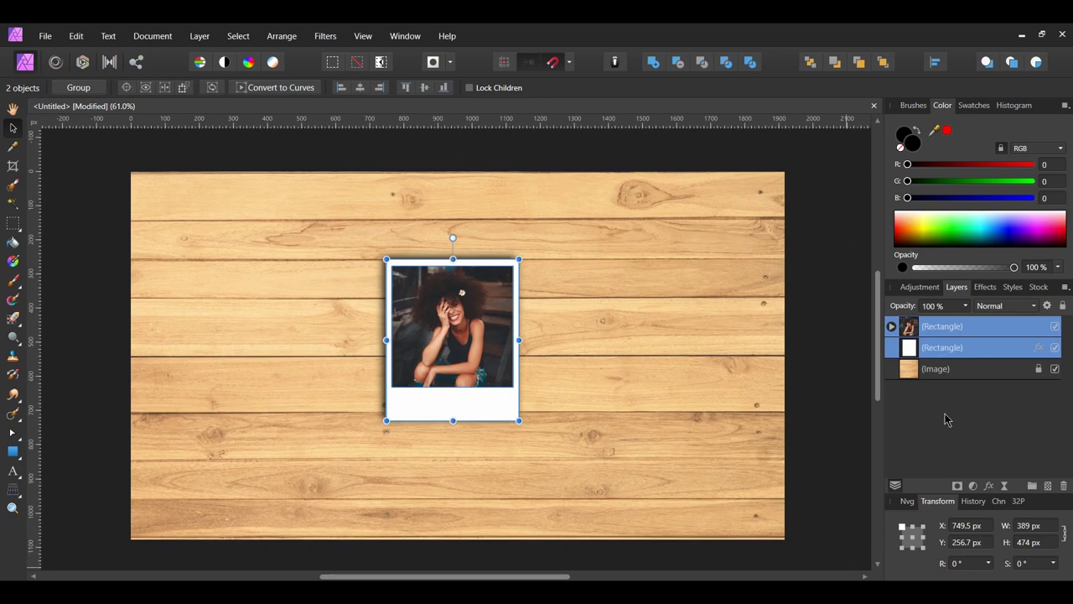
key(ctrl+g)
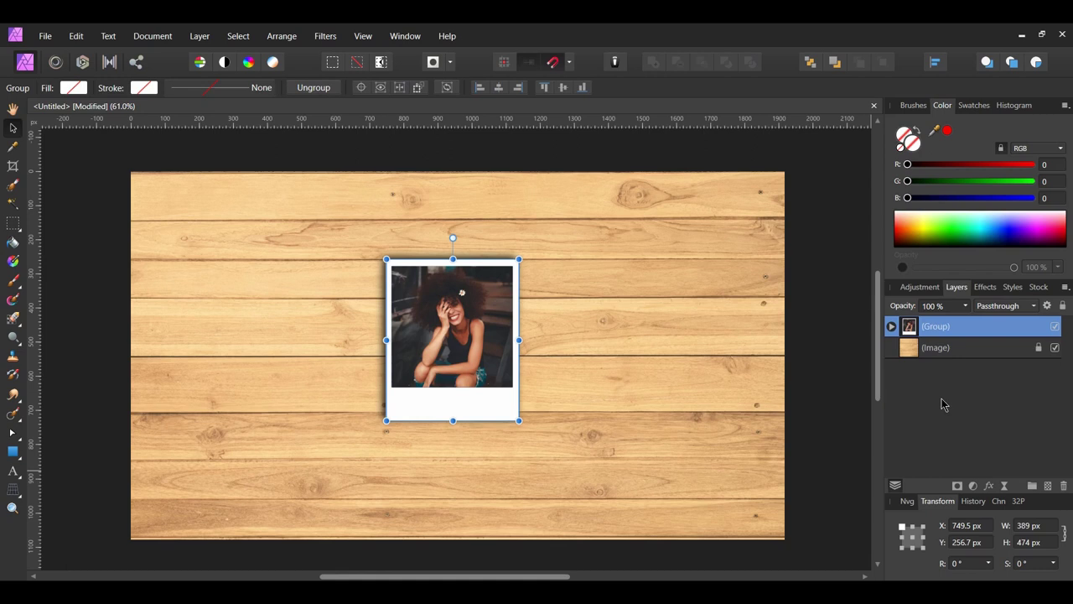
key(ctrl+j)
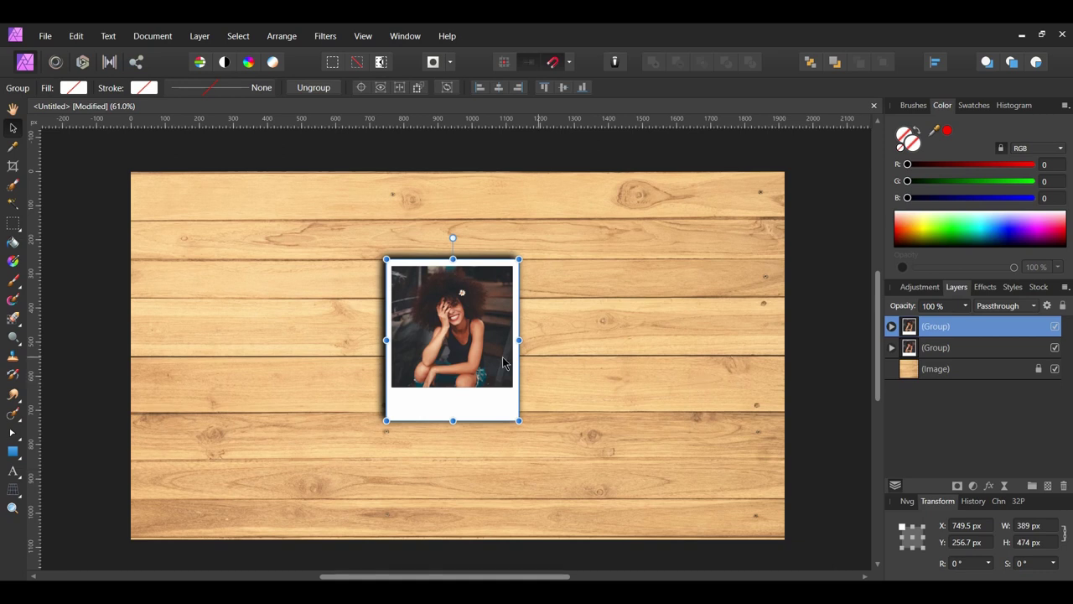
Move the copied polaroid to the right of the original and centre the pair on the wood
drag(456, 364, 596, 358)
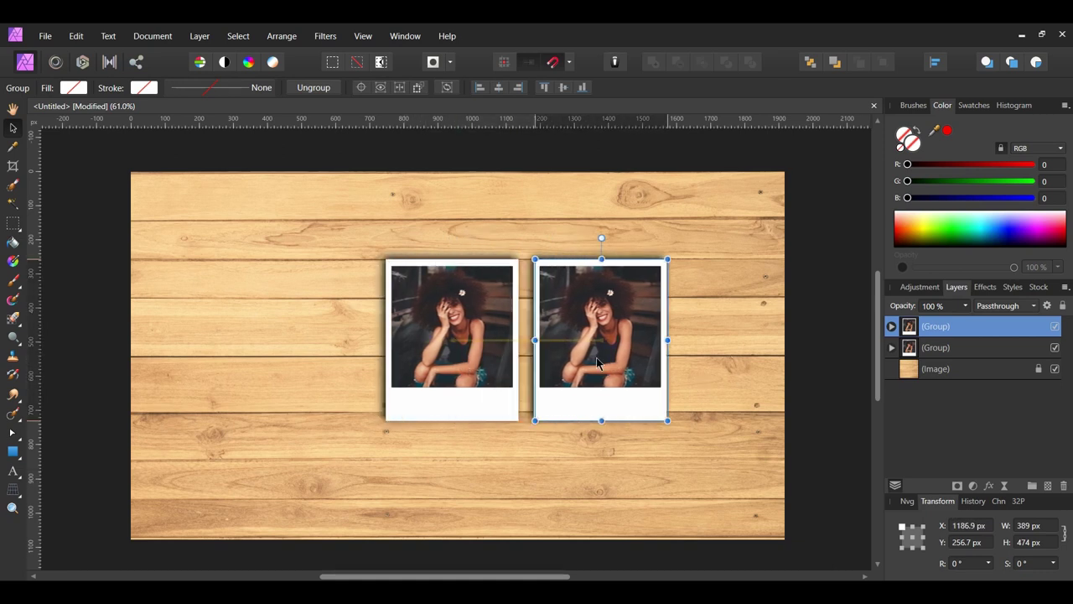
drag(470, 352, 409, 350)
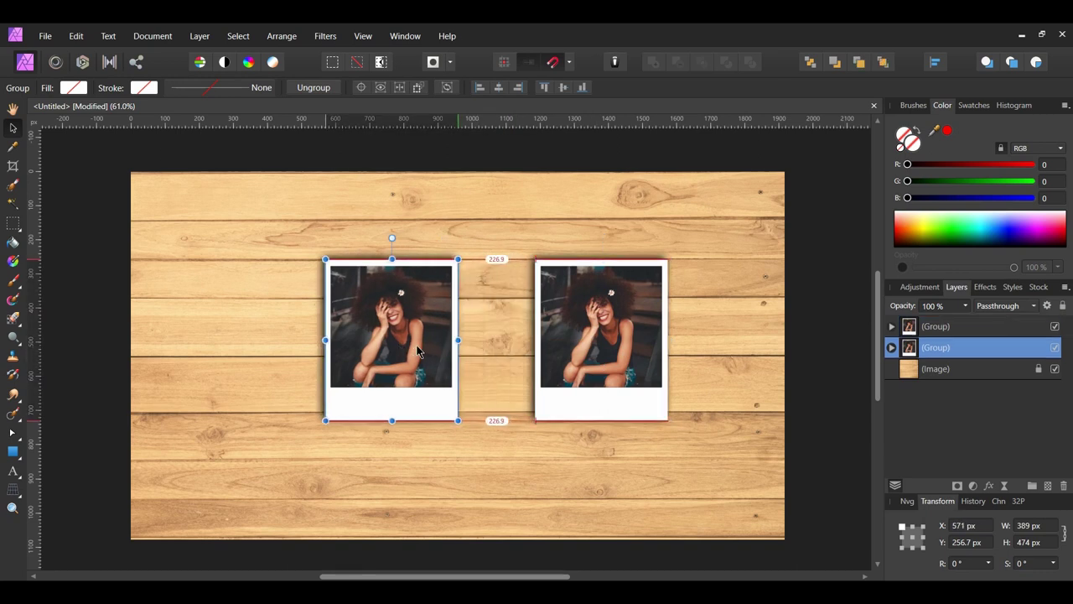
drag(588, 369, 560, 367)
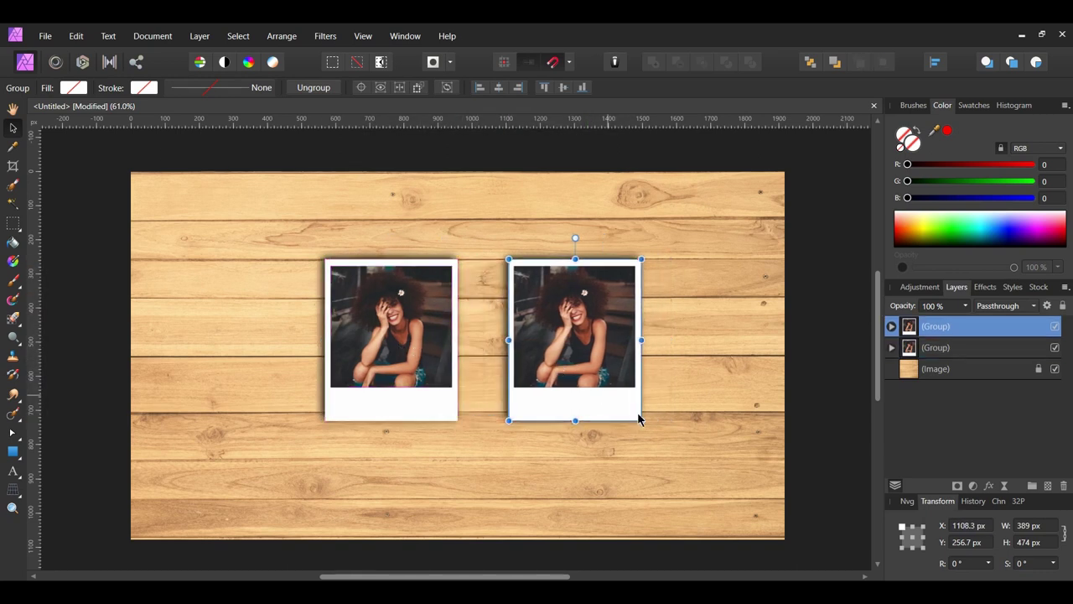
click(680, 436)
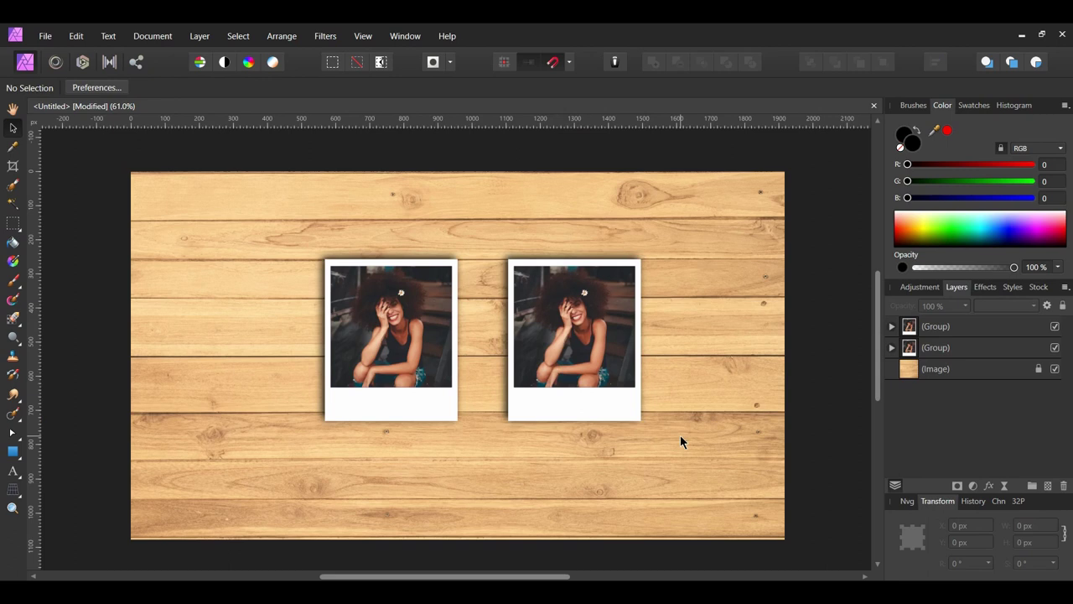
Delete the photo inside the right polaroid, leaving its black rectangle empty
click(892, 327)
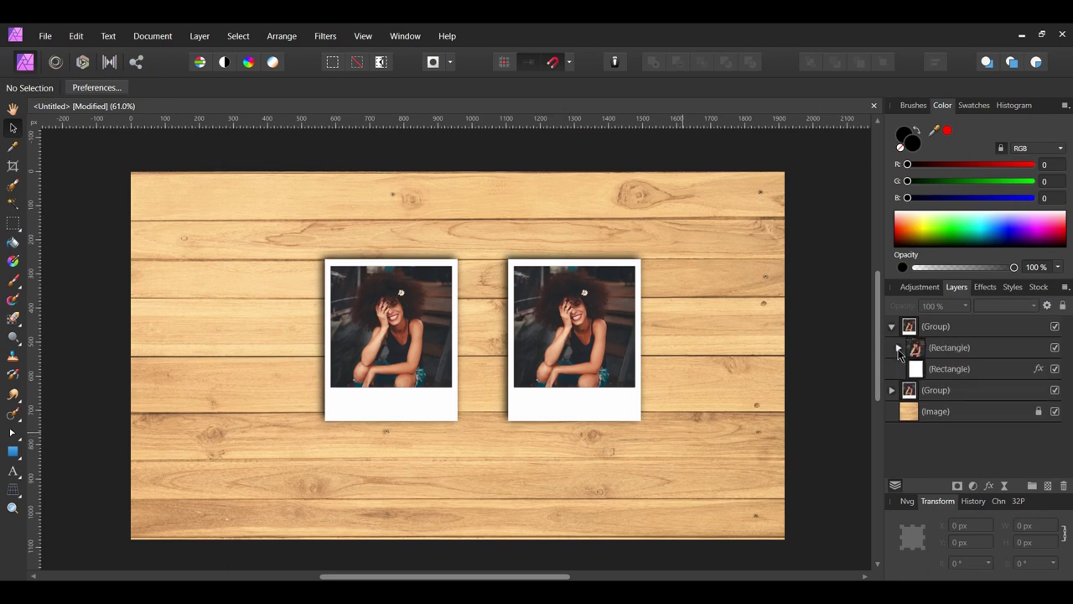
click(898, 347)
click(921, 372)
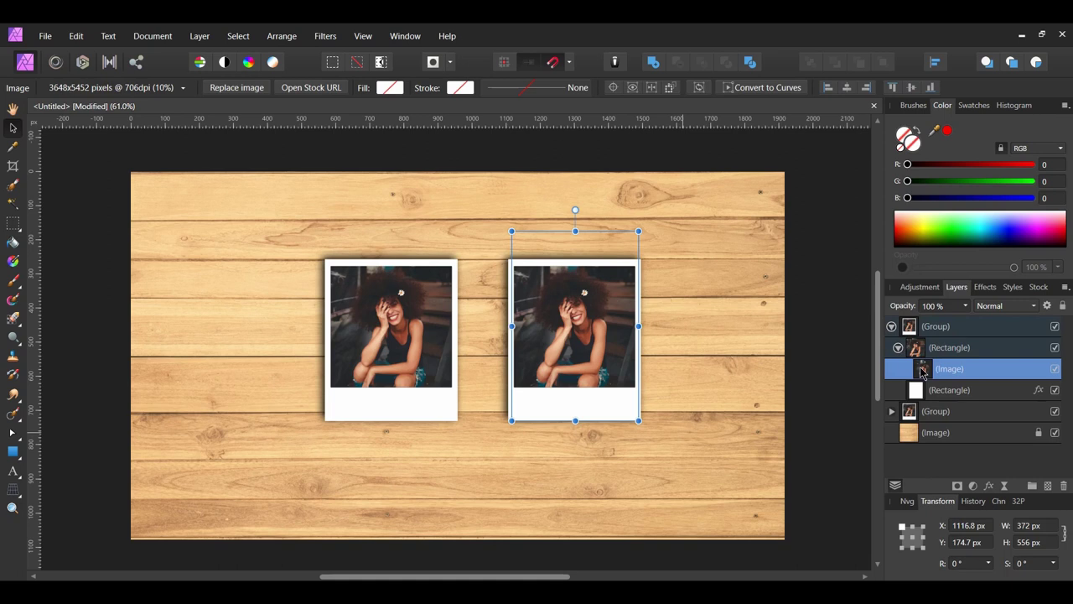
key(Delete)
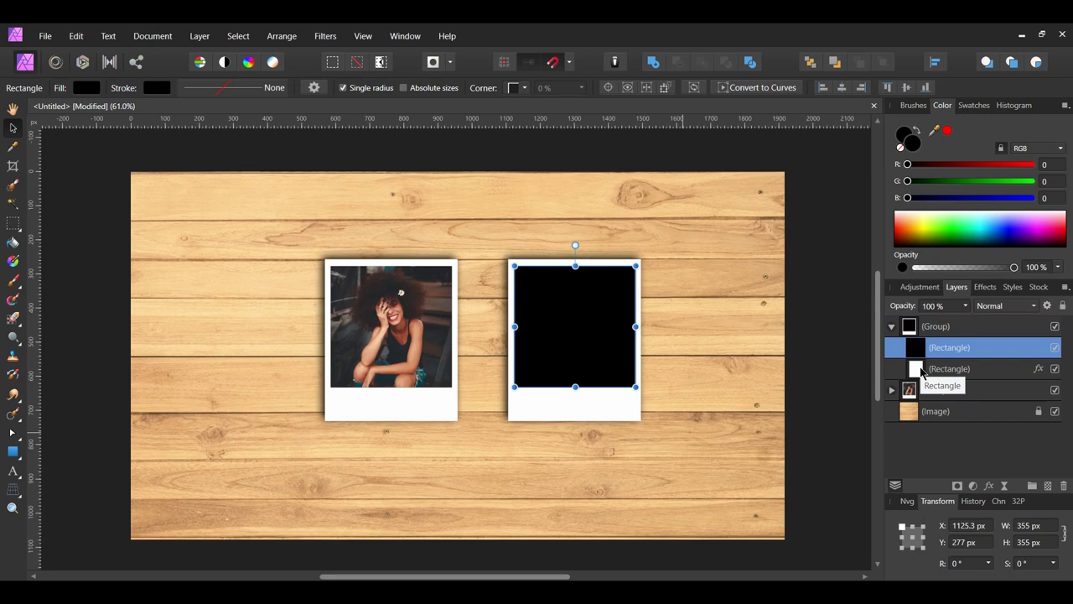
Search the Stock library for 'family' photos, replacing the previous smiling search
click(1038, 287)
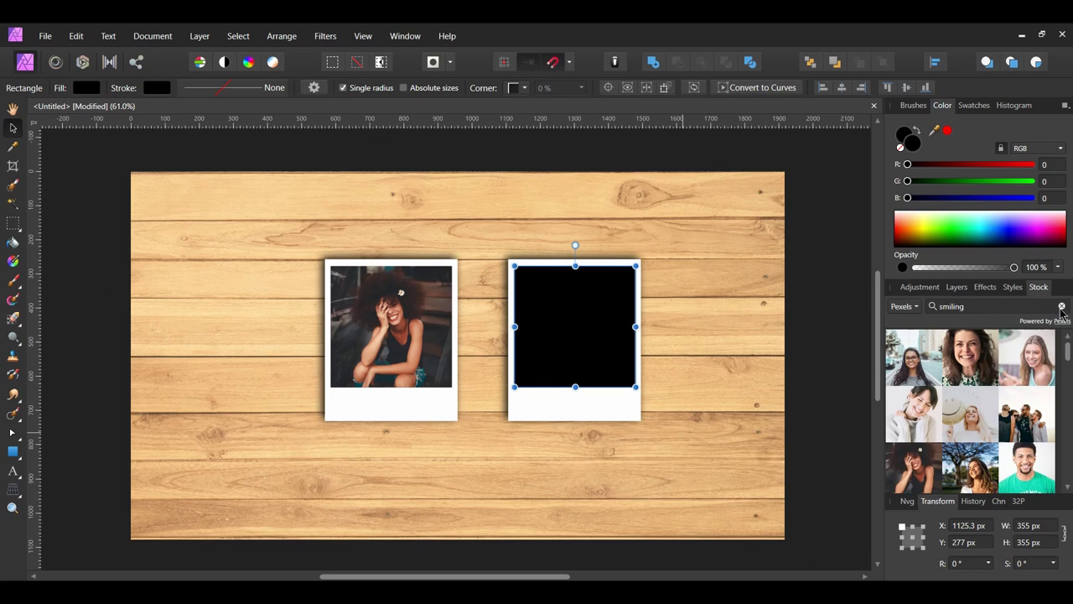
click(1061, 306)
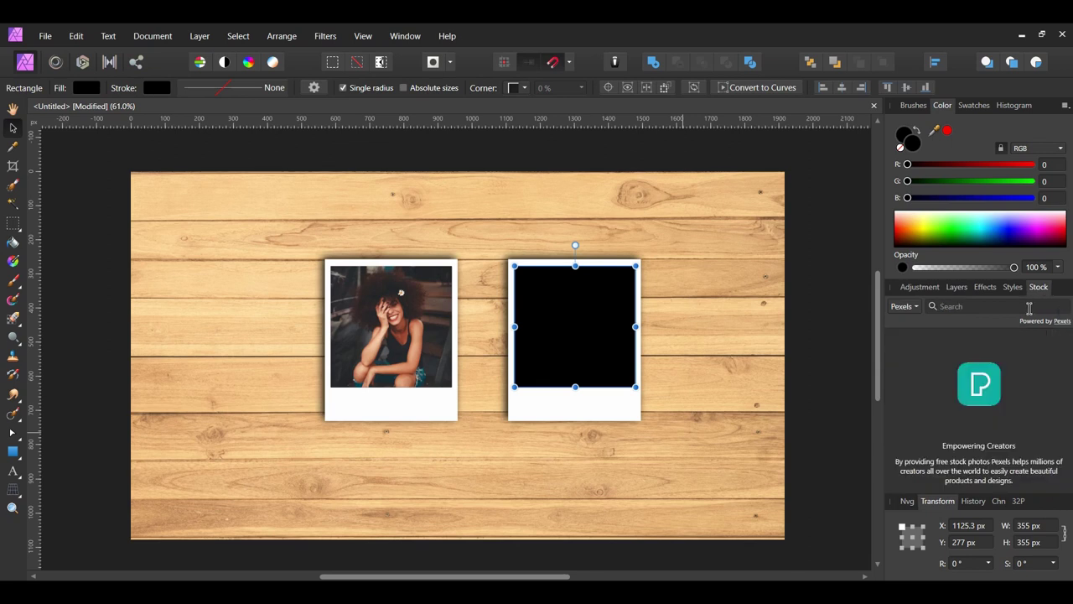
text(family)
key(Return)
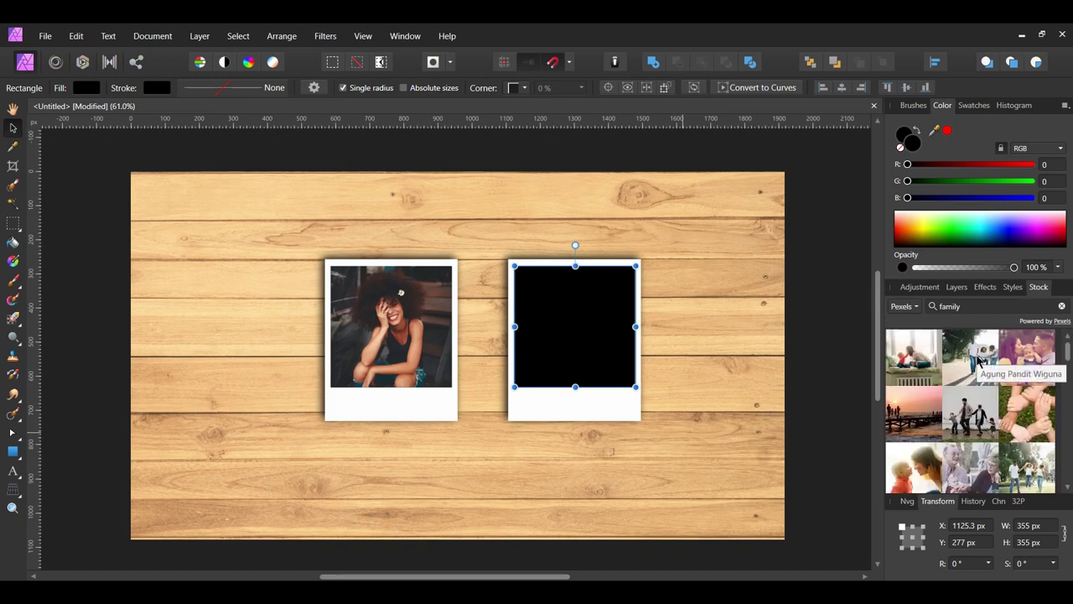
Drag a Pexels family photo onto the canvas and shrink it to about 779 × 613 px
drag(989, 359, 763, 328)
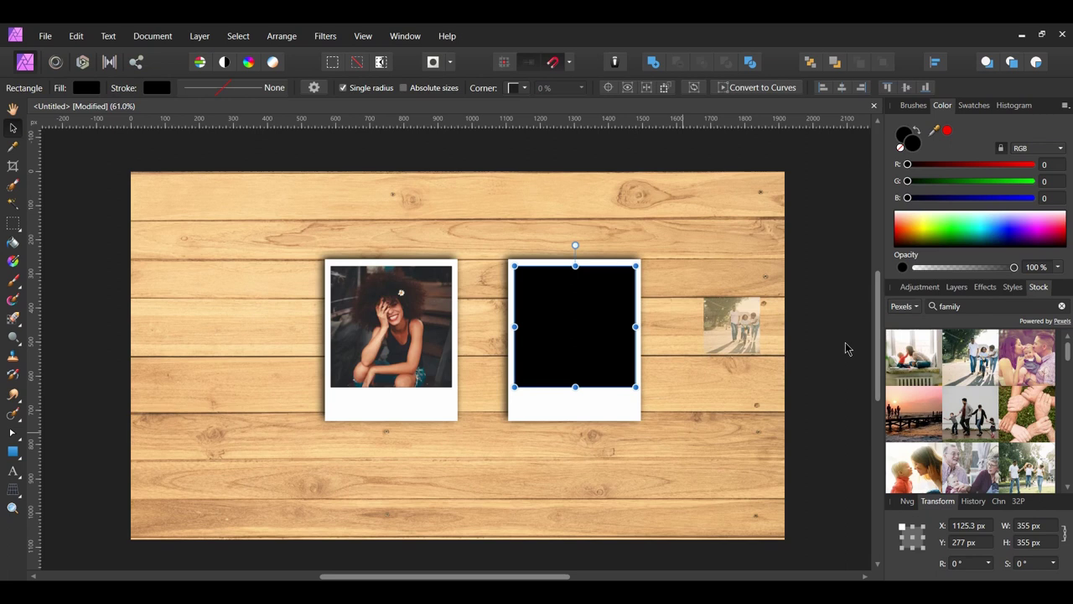
scroll(842, 524, down, 6)
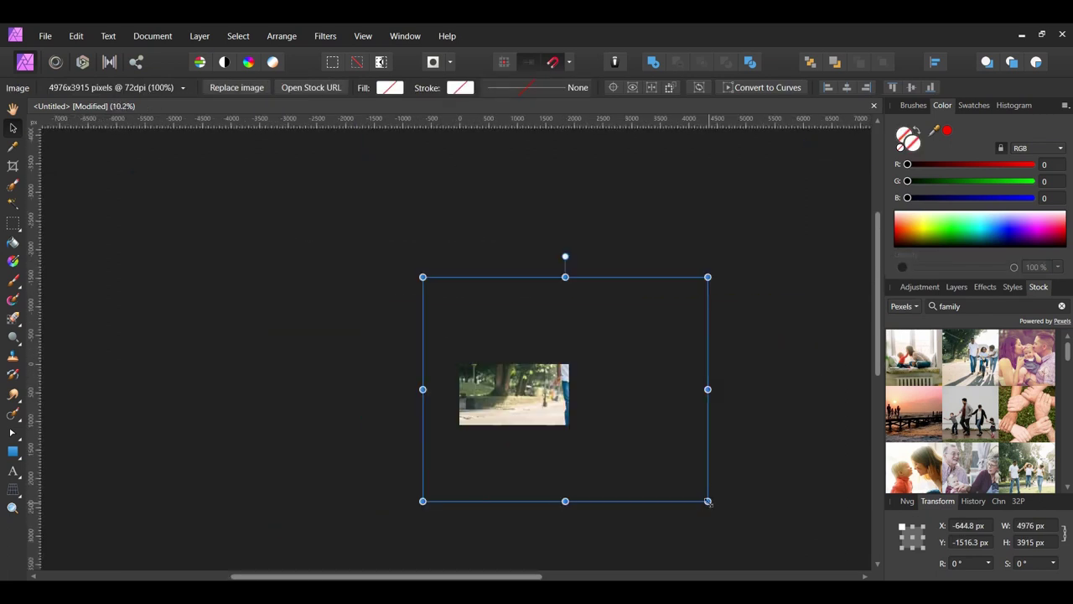
drag(707, 499, 563, 420)
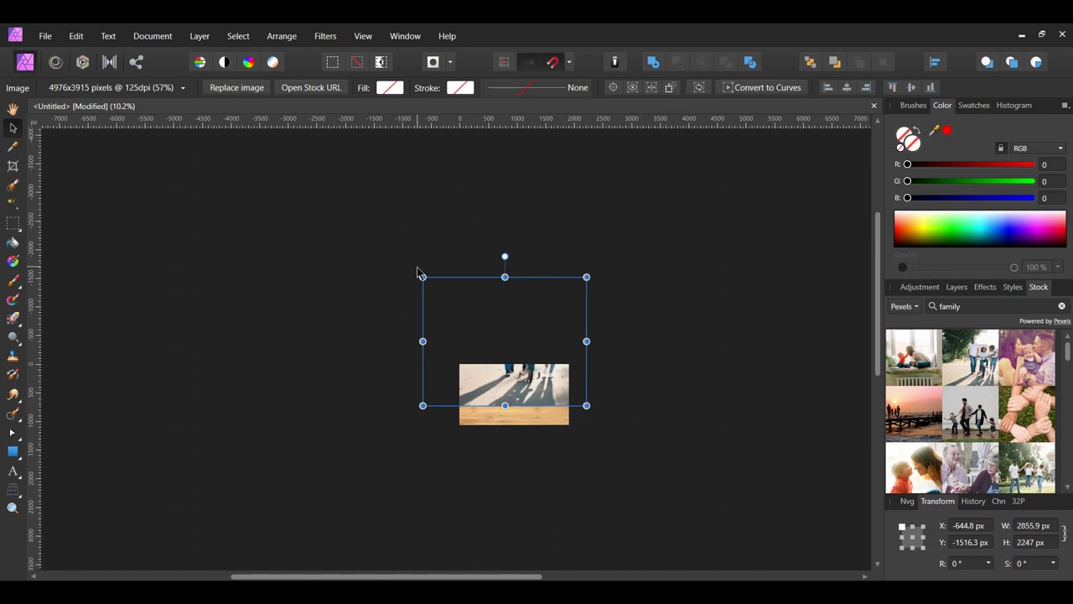
drag(421, 277, 523, 367)
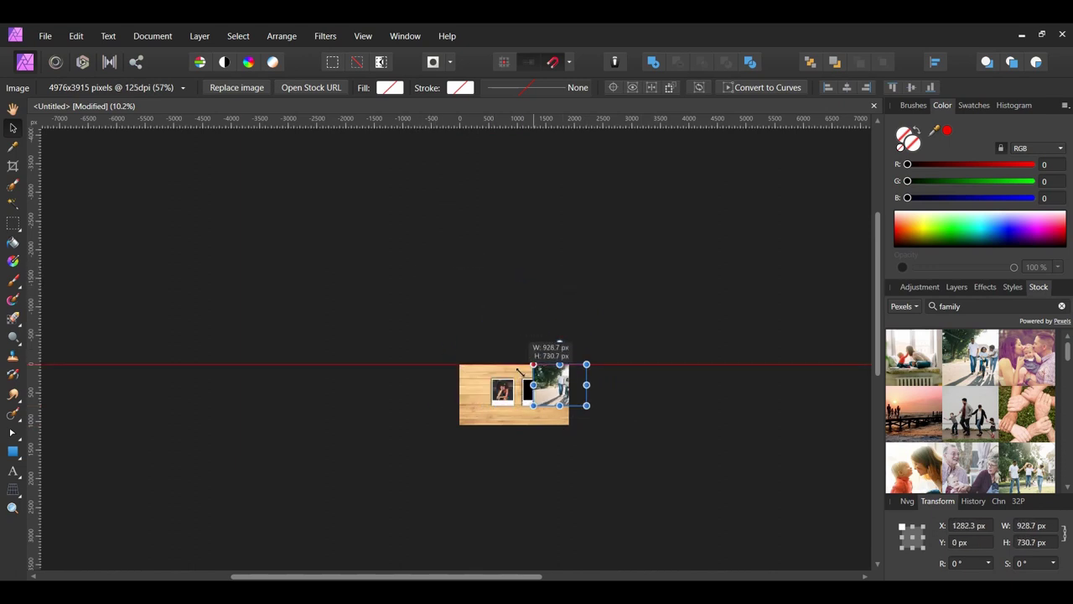
scroll(512, 386, up, 5)
Clip the family photo into the right polaroid's black rectangle and move it over that frame
click(956, 287)
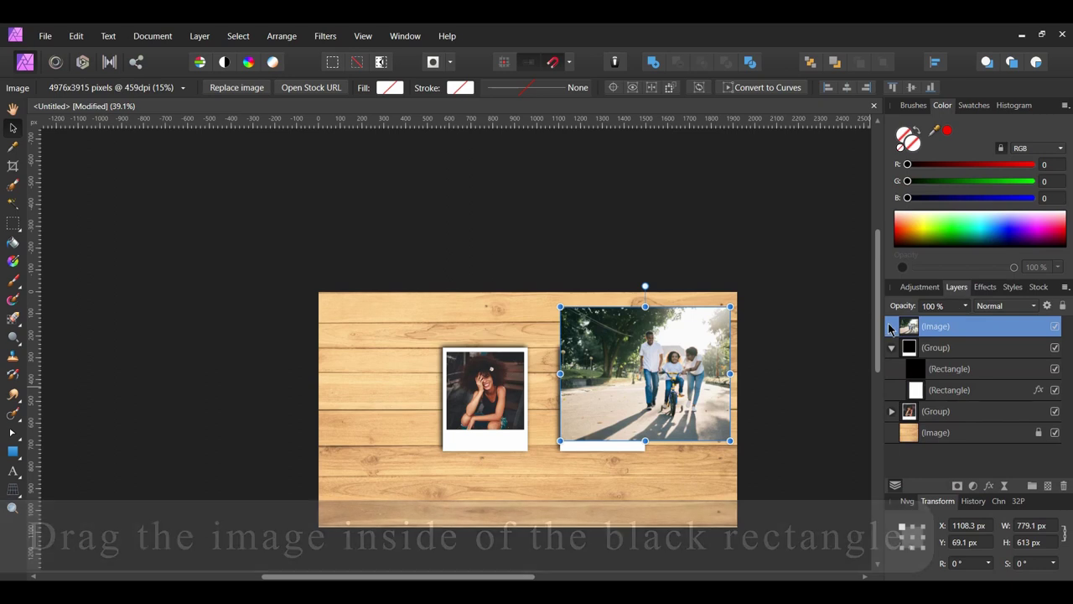
drag(891, 328, 947, 374)
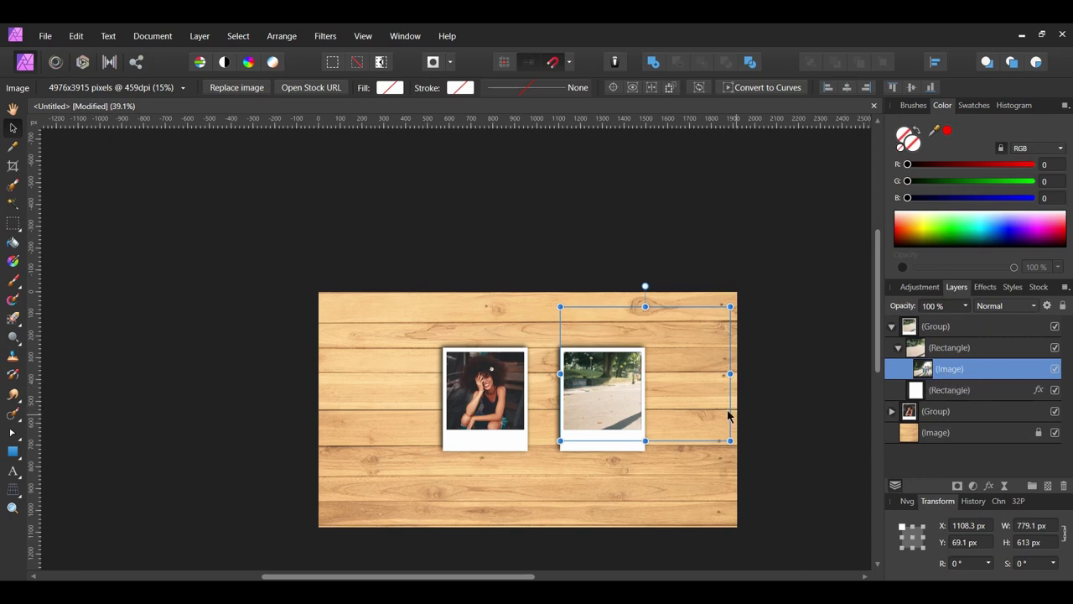
drag(701, 408, 640, 405)
Resize the family photo to 477 × 375 px and nudge it to fill the frame window
drag(501, 317, 539, 347)
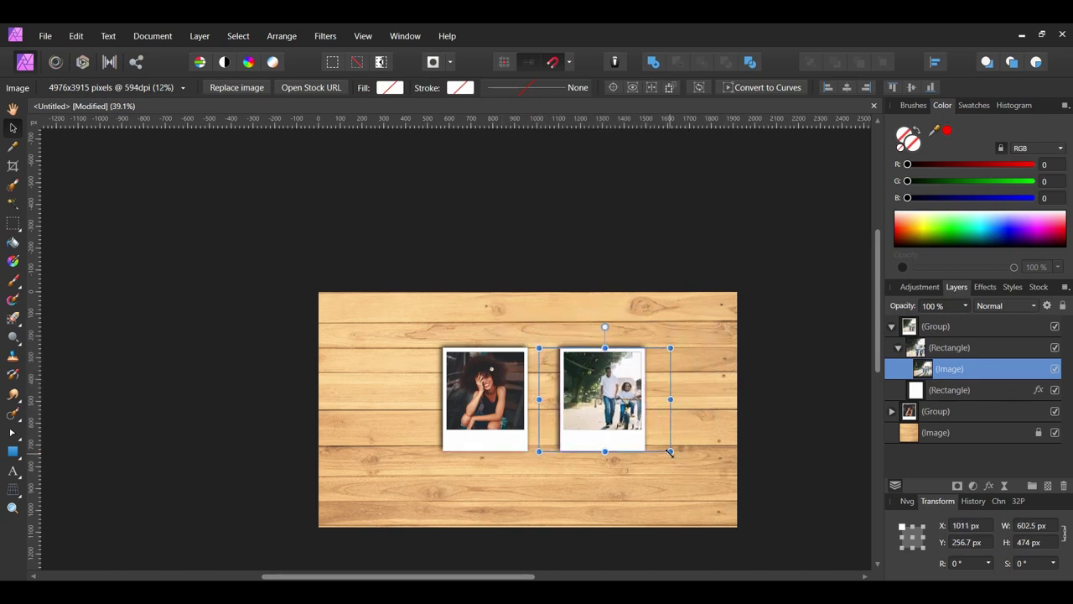
drag(671, 451, 642, 431)
scroll(592, 389, up, 2)
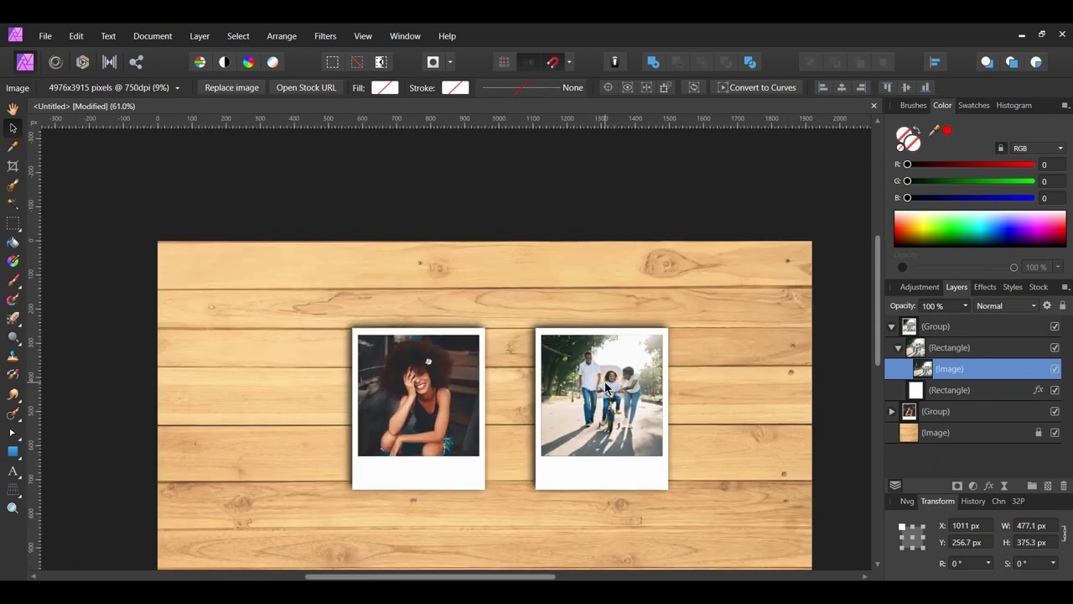
drag(627, 419, 636, 424)
key(shift+Left)
key(shift+Left)
key(shift+Left)
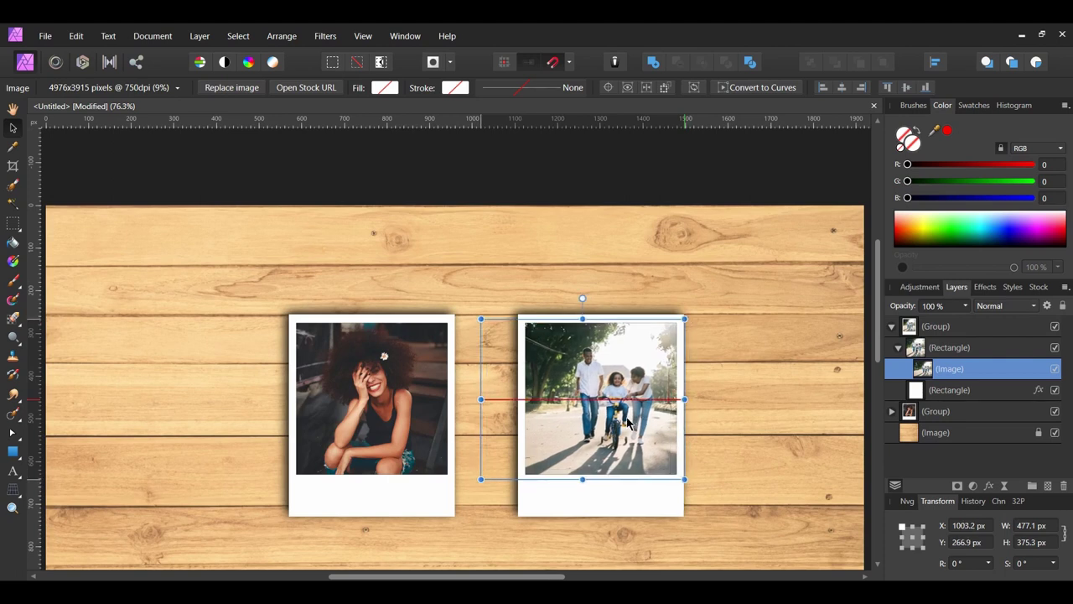
click(742, 443)
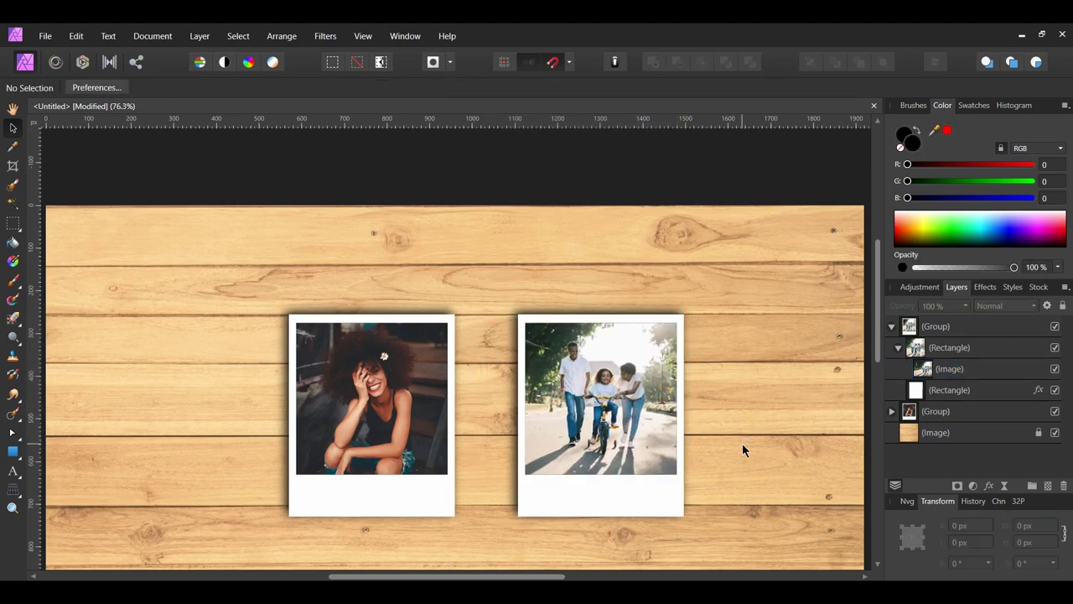
scroll(741, 444, down, 1)
scroll(741, 442, down, 3)
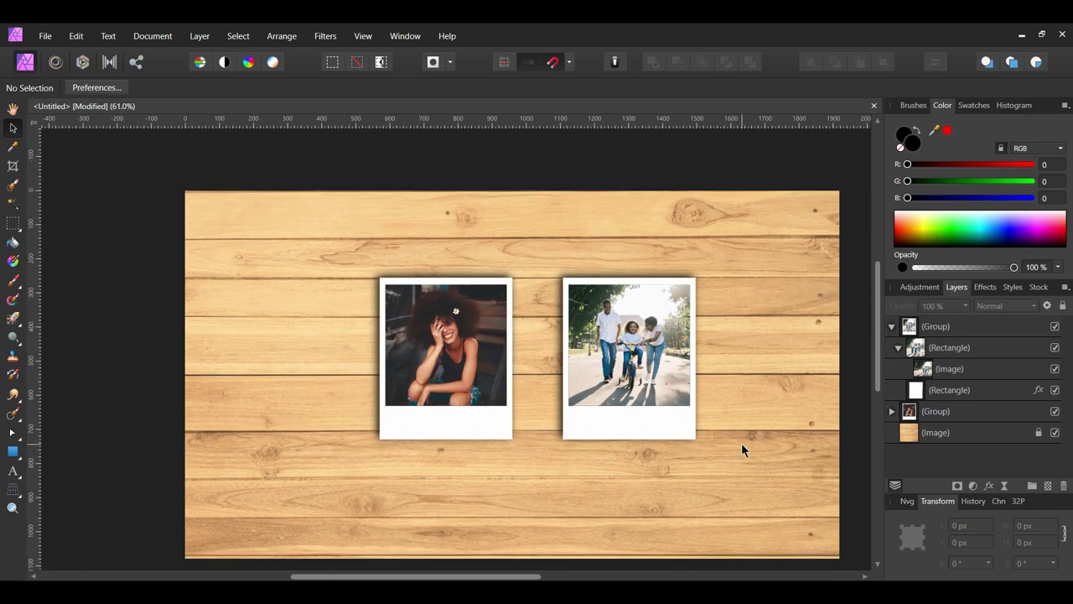